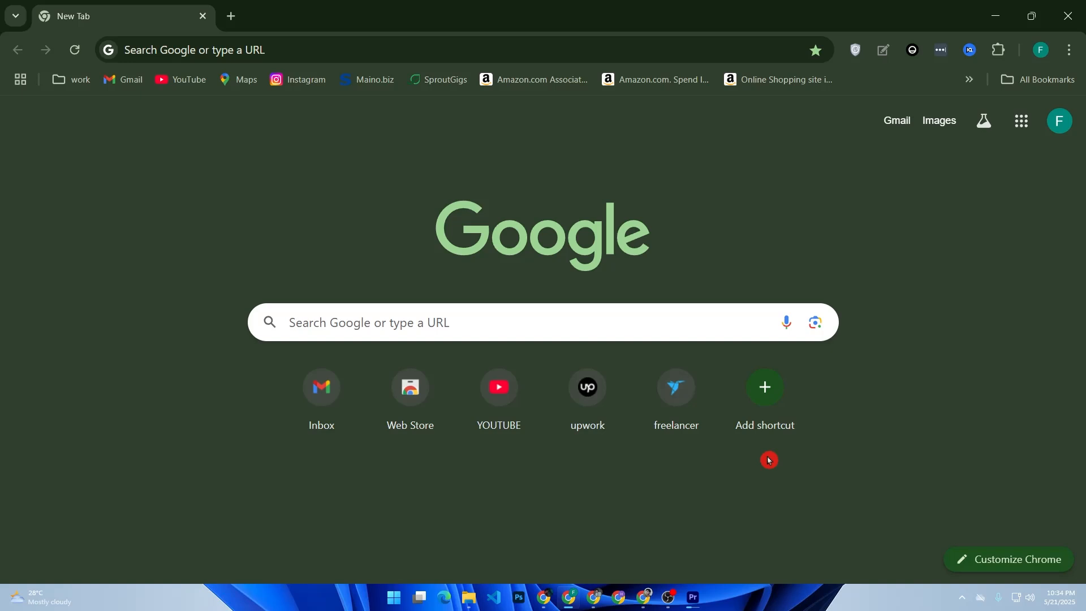
# Step: Go to canva.com and create a custom-size design of 1080 × 1080 px
pyautogui.click(630, 316)
pyautogui.click(369, 435)
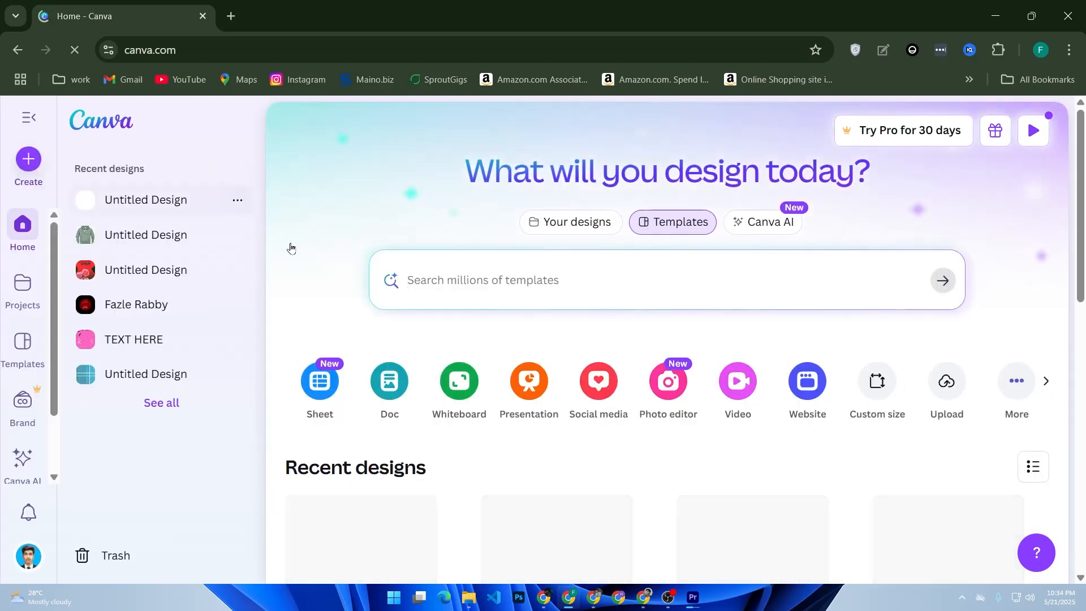
pyautogui.click(31, 169)
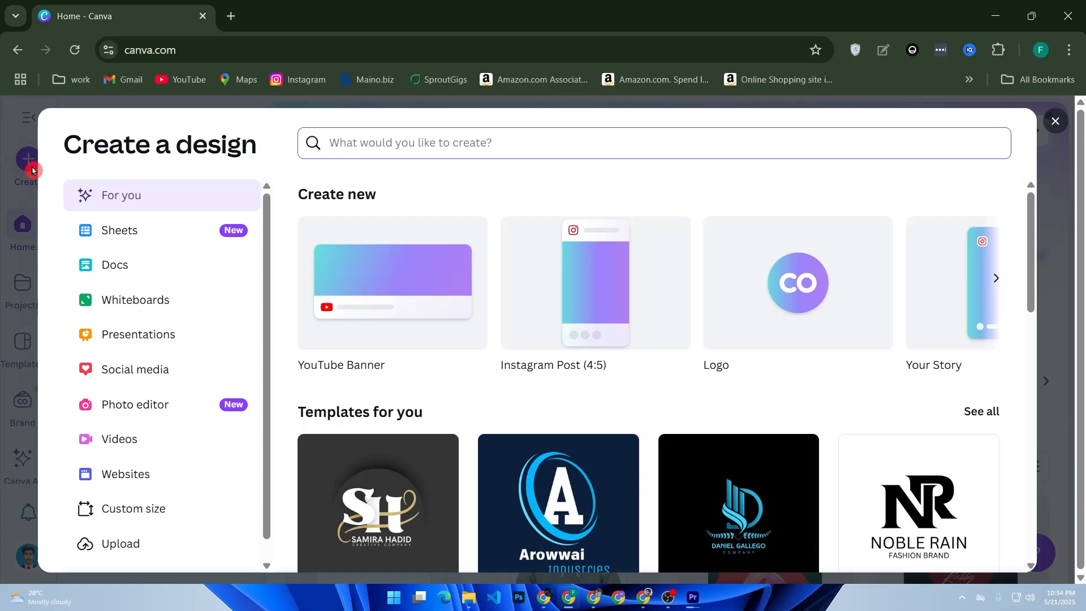
pyautogui.click(152, 511)
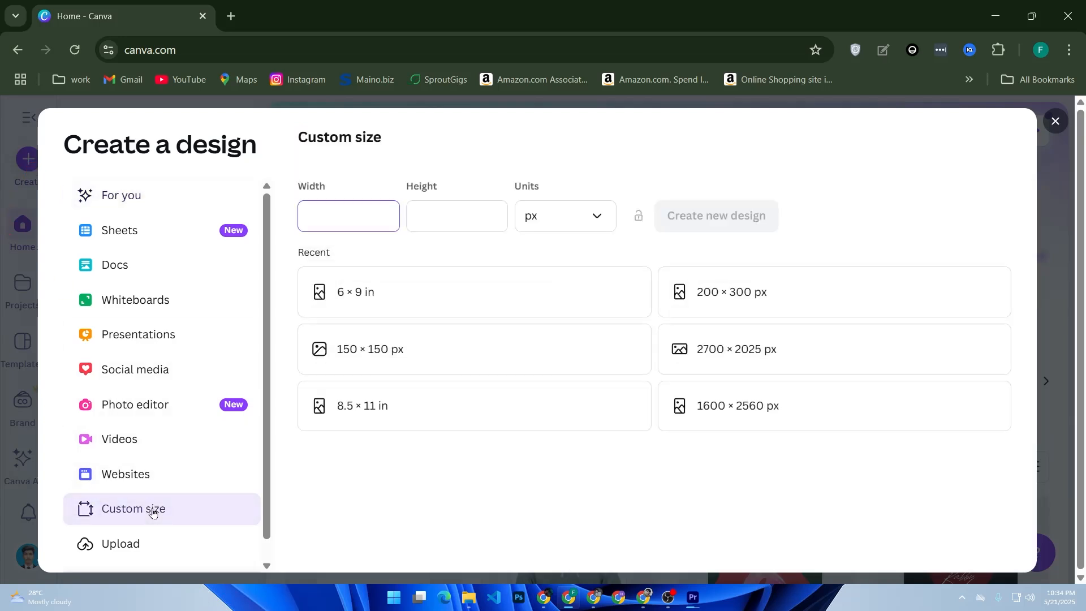
pyautogui.write('1080')
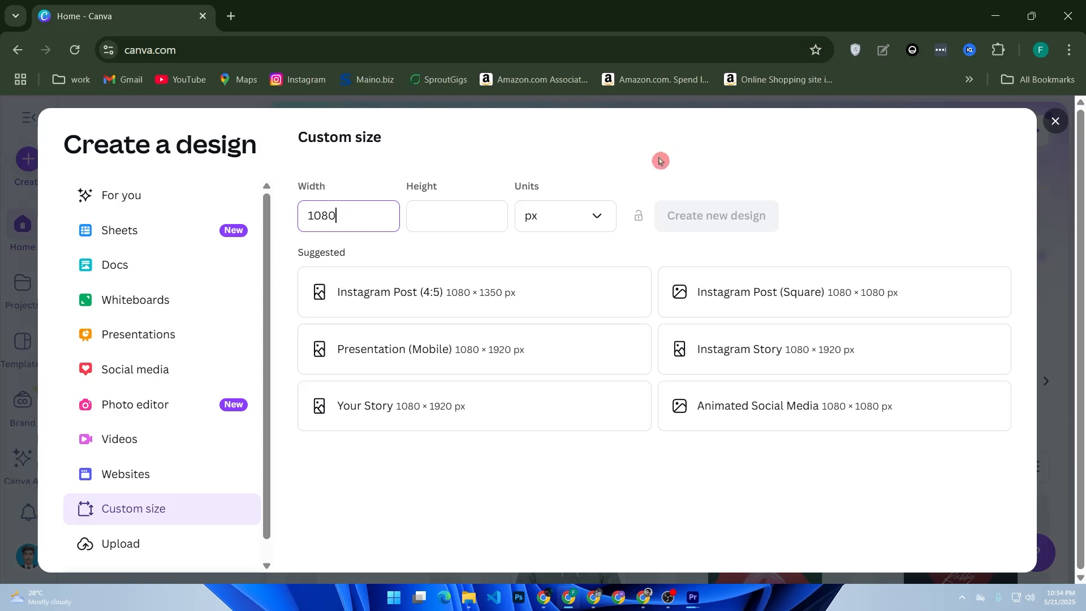
pyautogui.click(458, 211)
pyautogui.write('1080')
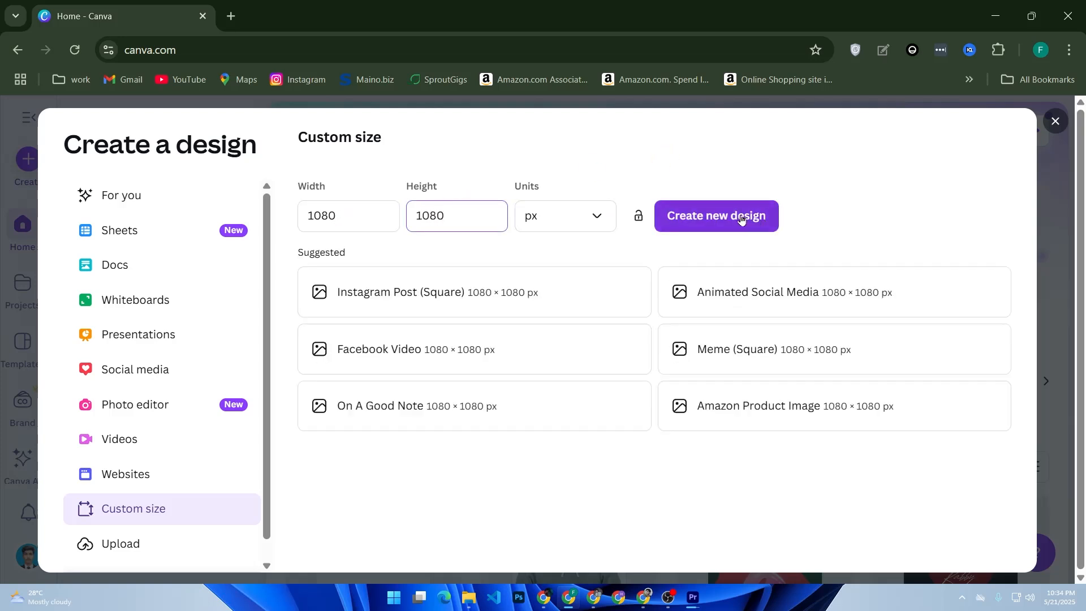
pyautogui.click(724, 222)
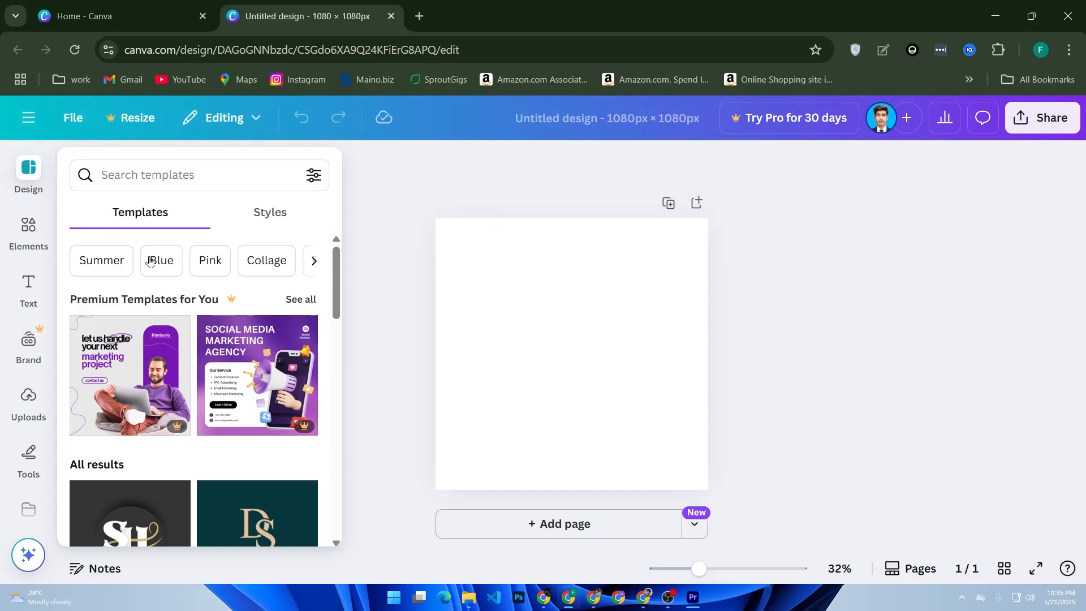
# Step: Search templates for 'mockup' and apply the green Lavana business-card mockup to the page
pyautogui.click(136, 182)
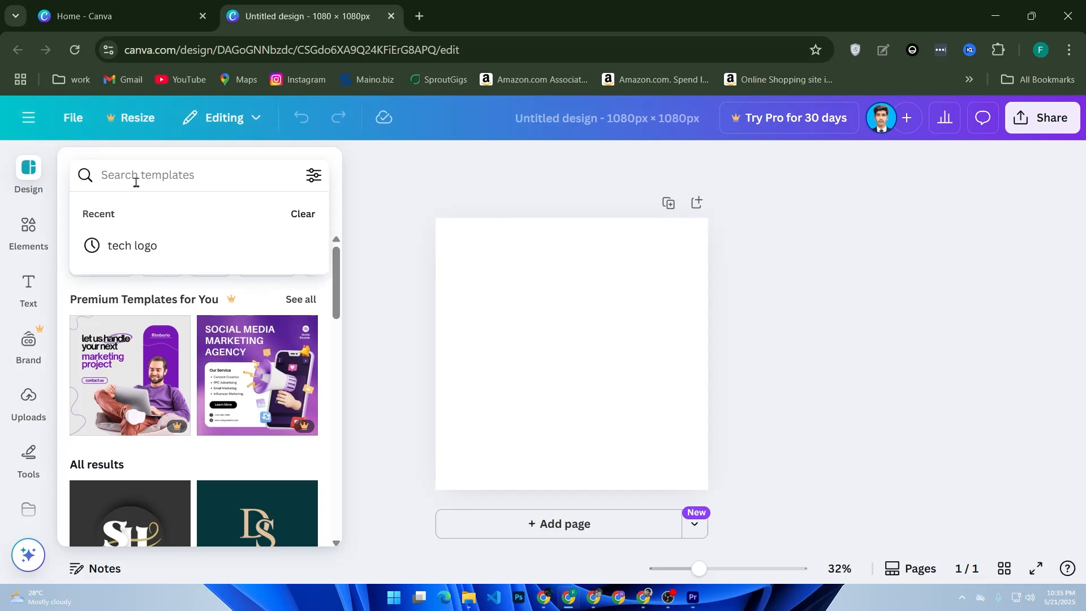
pyautogui.write('mockup')
pyautogui.press('Return')
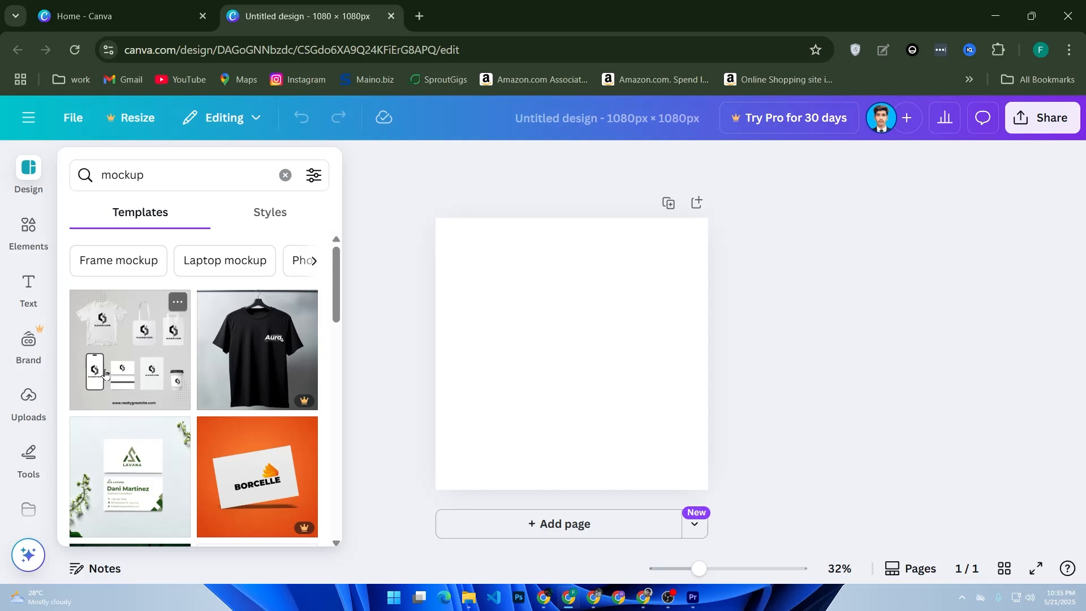
pyautogui.scroll(-2, 136, 362)
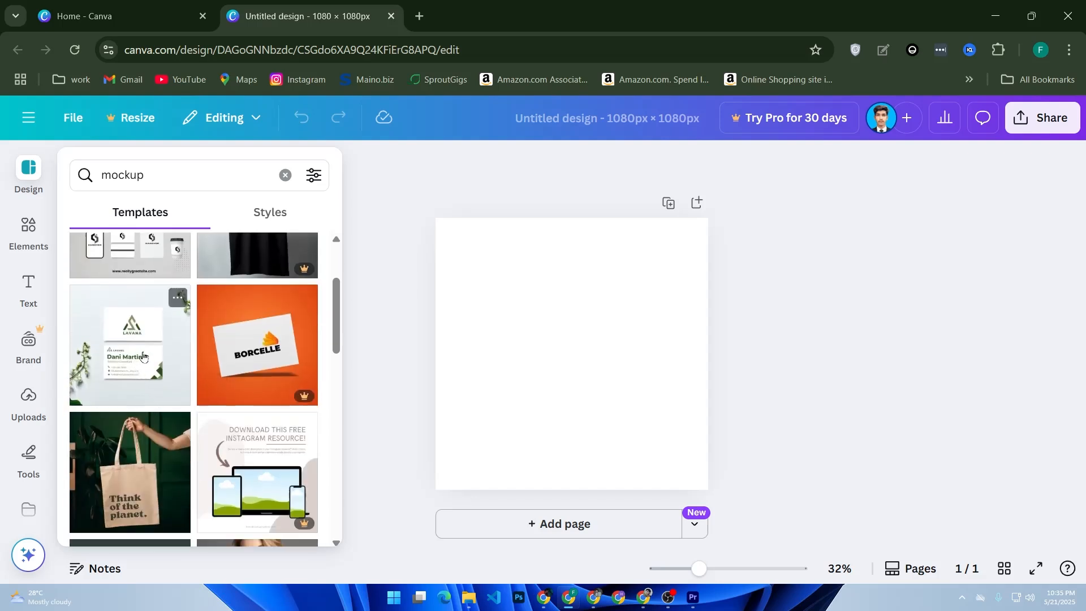
pyautogui.moveTo(141, 356); pyautogui.dragTo(520, 329)
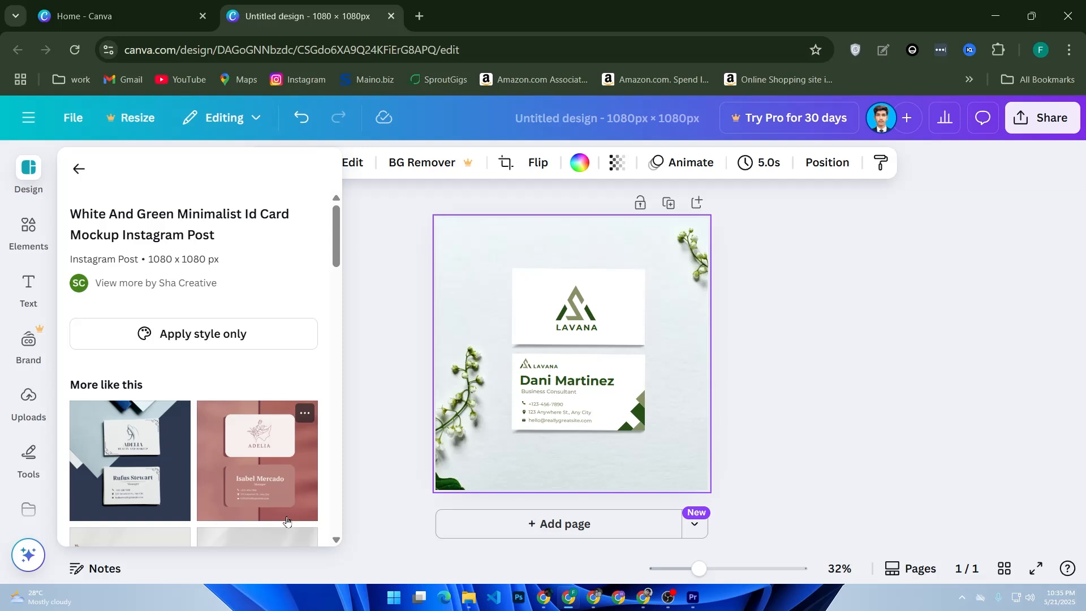
# Step: Open the Uploads panel to list the previously uploaded images
pyautogui.click(28, 398)
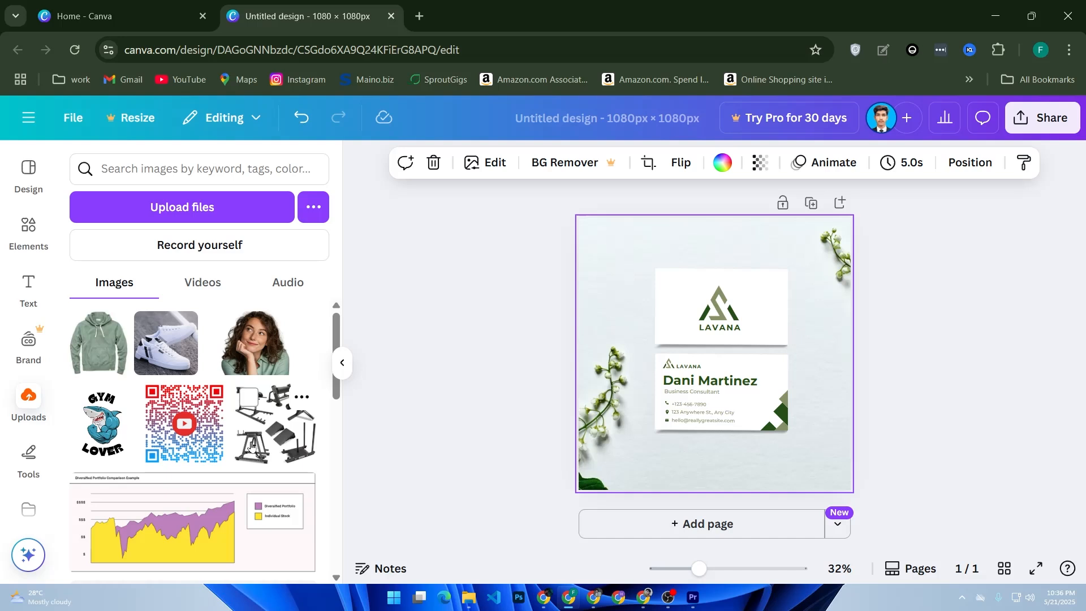
# Step: Replace the placeholder name with the person's name and set it in the Horizon font
pyautogui.click(696, 384)
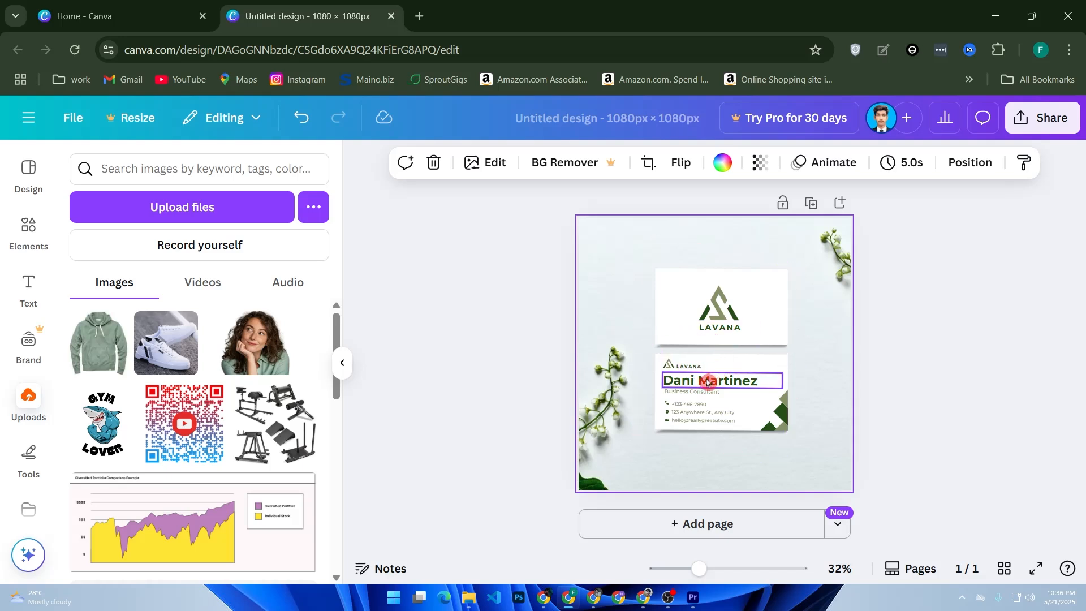
pyautogui.doubleClick(706, 383)
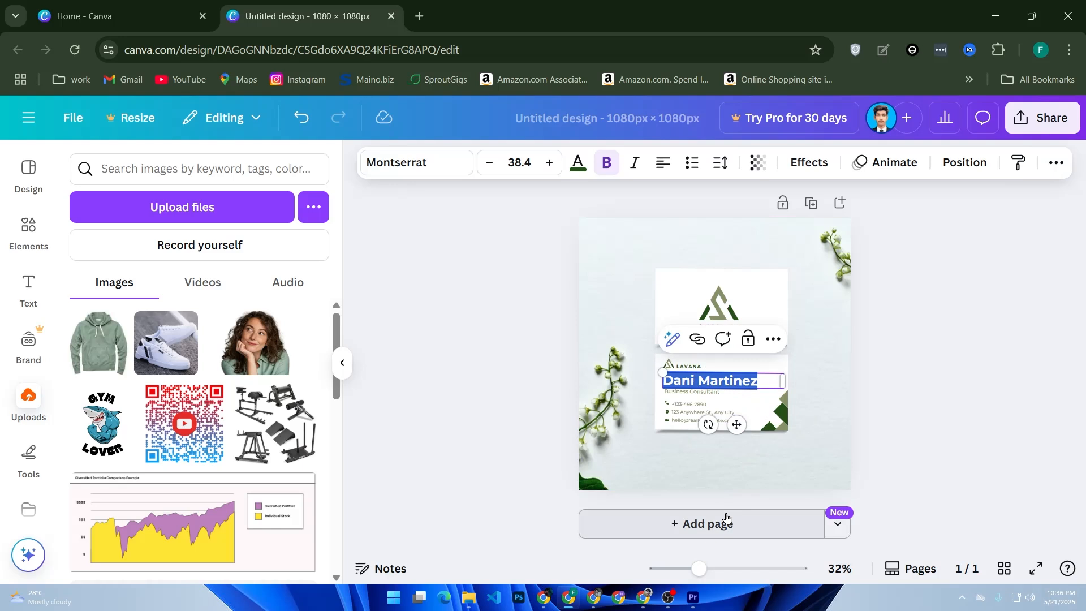
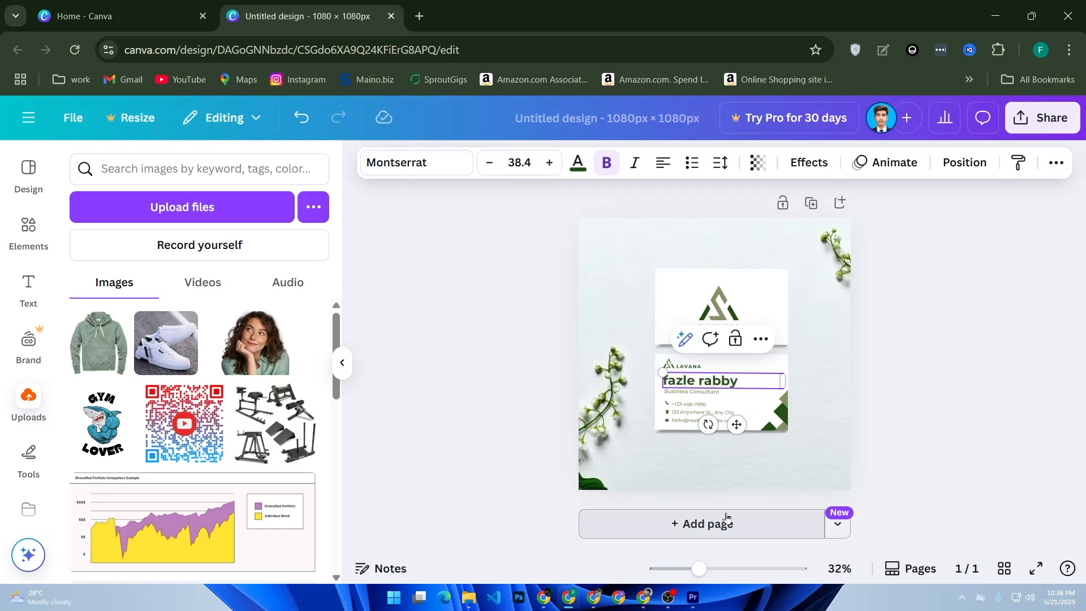
pyautogui.hotkey('ctrl', 'a')
pyautogui.click(424, 175)
pyautogui.click(164, 454)
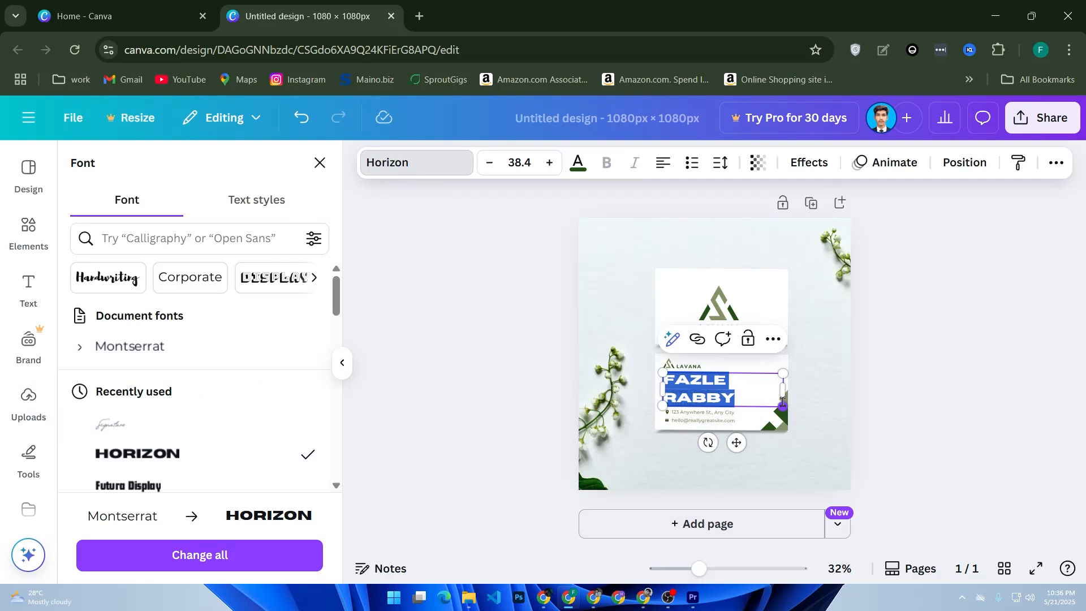
# Step: Widen, shrink and reposition the name box so the name fits one line
pyautogui.moveTo(783, 392); pyautogui.dragTo(810, 392)
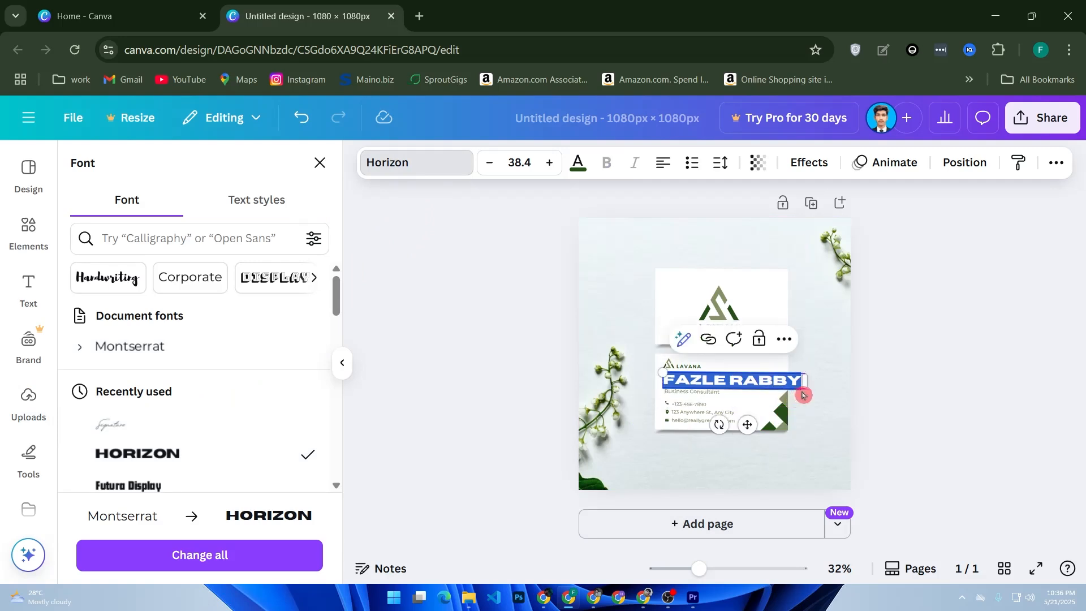
pyautogui.moveTo(663, 374); pyautogui.dragTo(706, 378)
pyautogui.moveTo(771, 424); pyautogui.dragTo(729, 418)
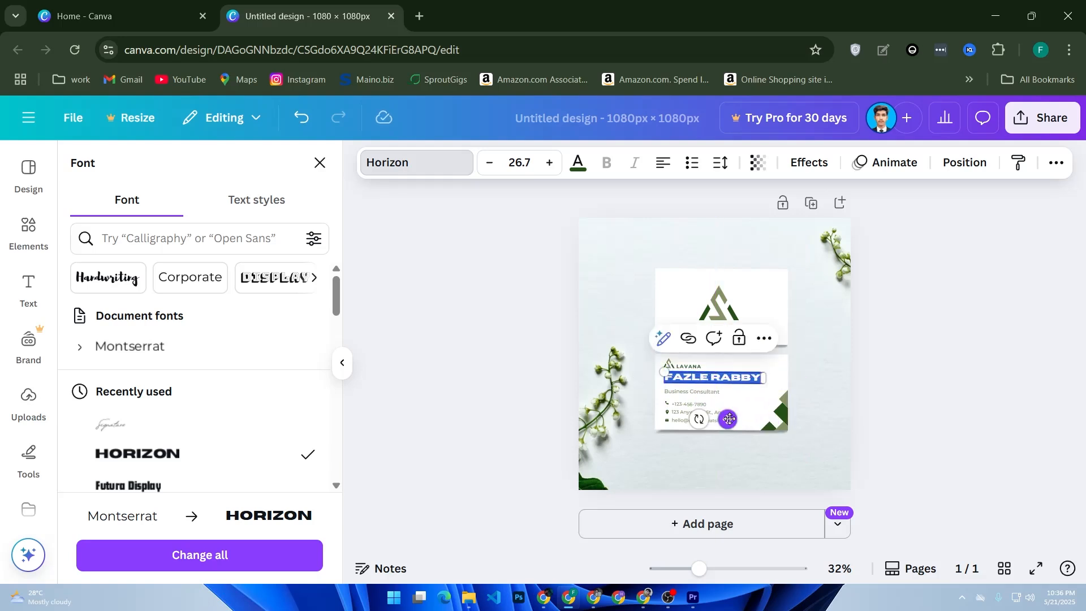
pyautogui.click(498, 503)
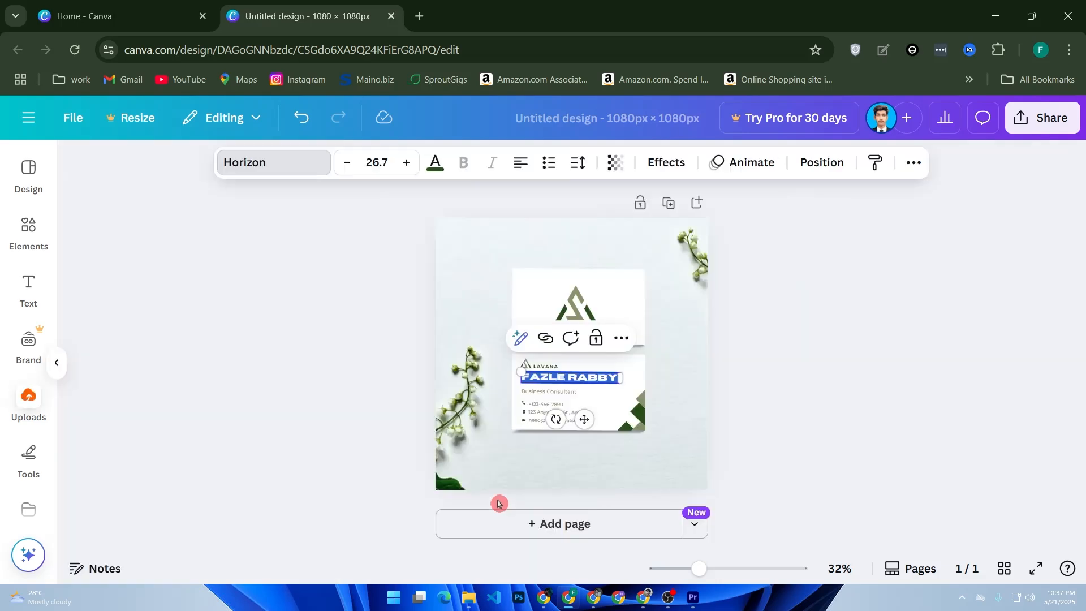
pyautogui.click(34, 300)
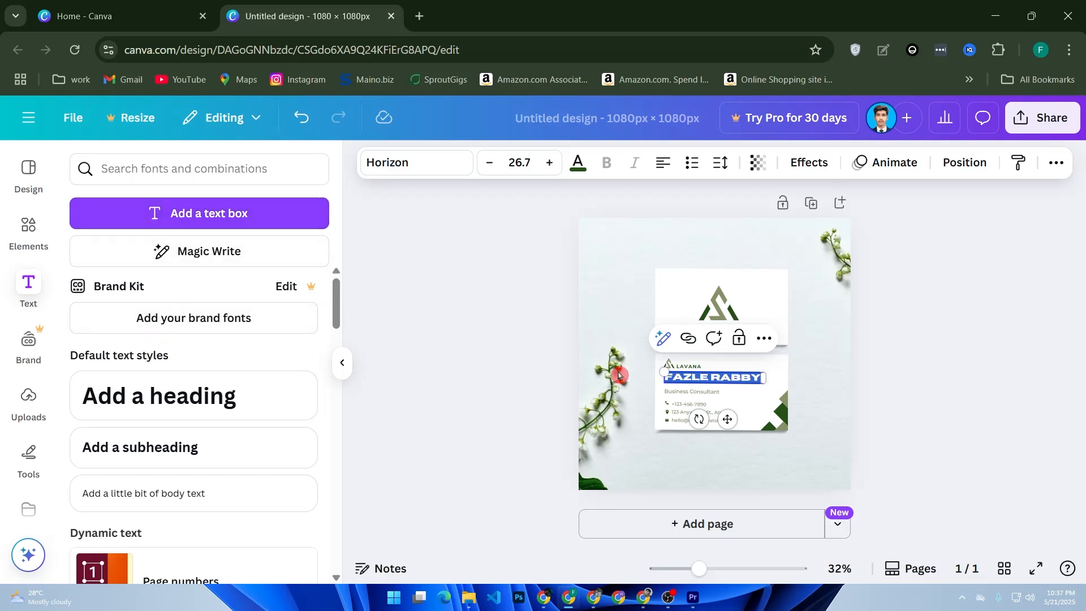
pyautogui.click(522, 429)
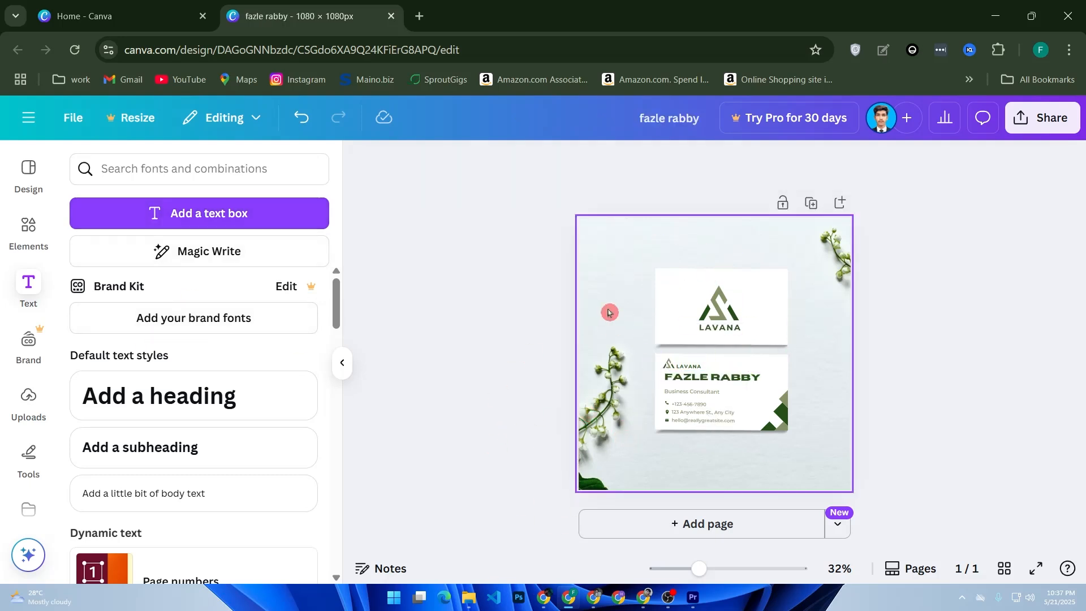
# Step: Upload the GYM LOVER shark image from the computer
pyautogui.click(734, 309)
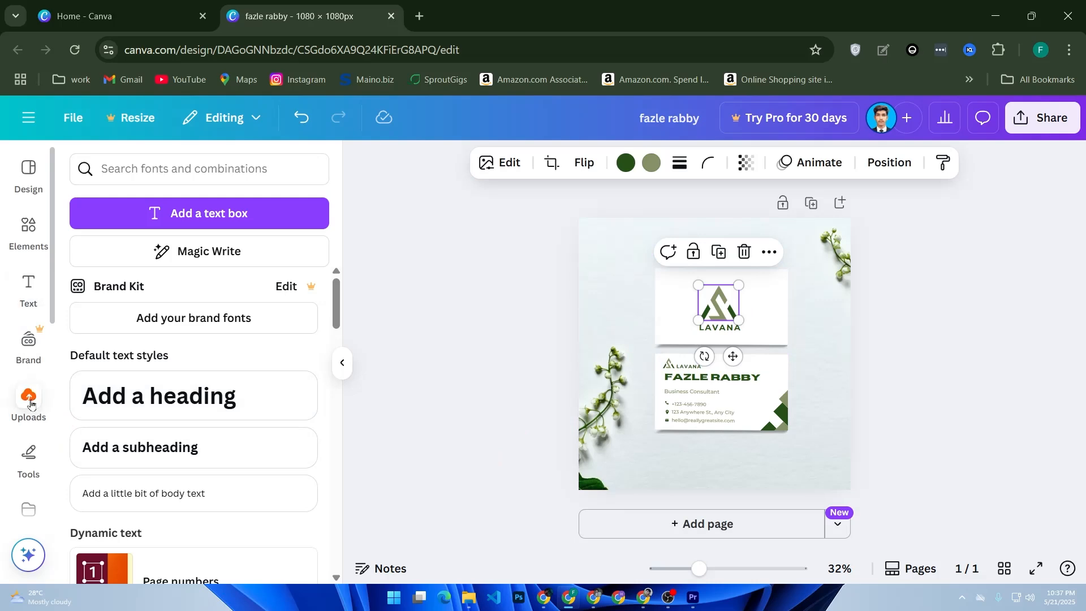
pyautogui.click(30, 398)
pyautogui.click(176, 205)
pyautogui.scroll(-3, 263, 268)
pyautogui.scroll(-8, 263, 268)
pyautogui.scroll(-10, 294, 302)
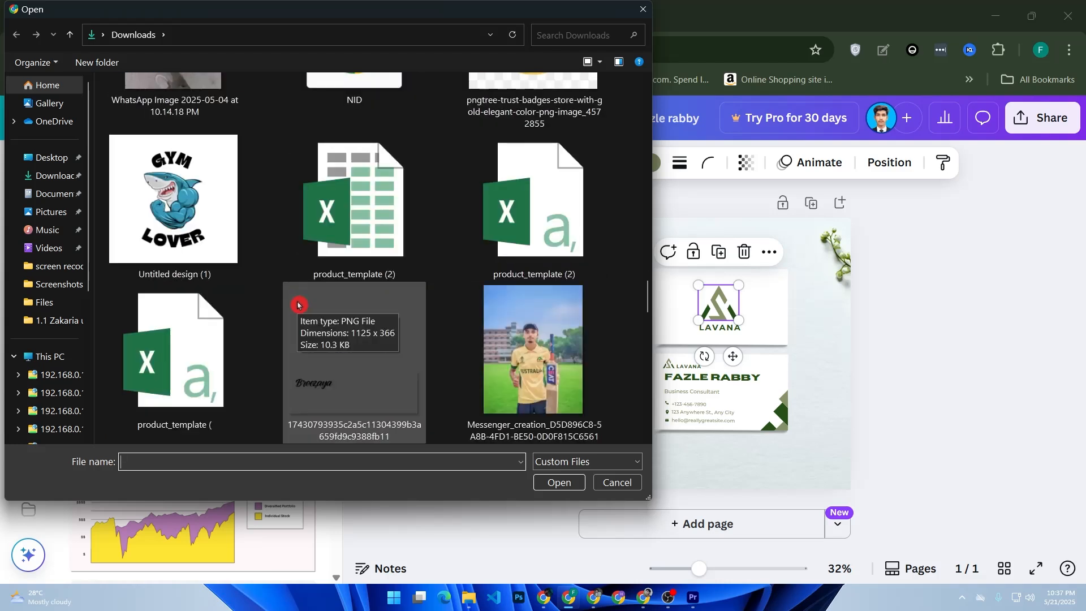
pyautogui.scroll(-3, 298, 306)
pyautogui.scroll(3, 298, 305)
pyautogui.doubleClick(194, 193)
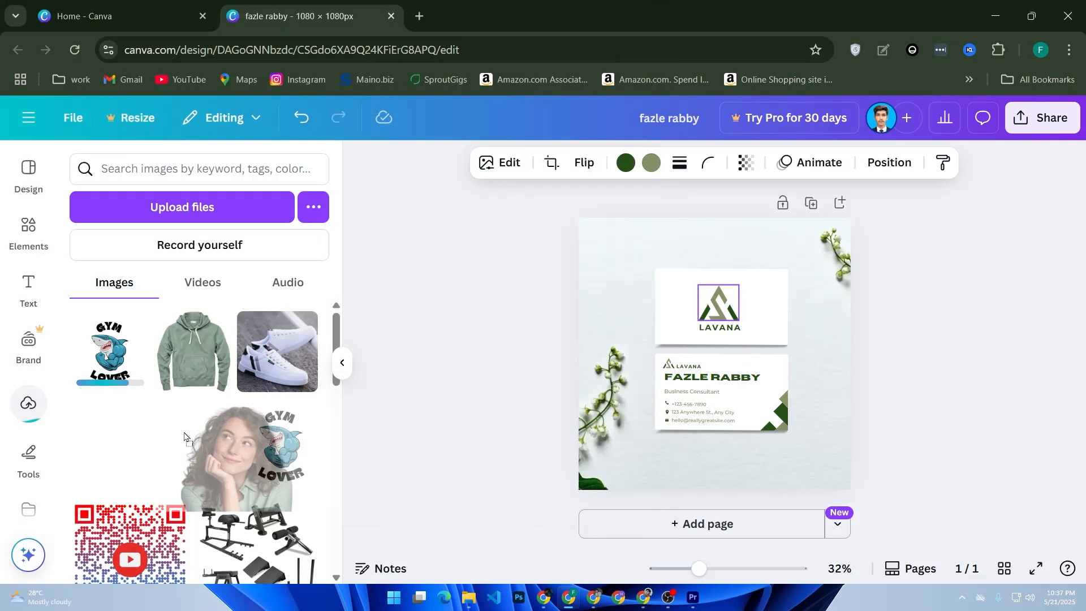
# Step: Place the shark image on the top card, shrunk to logo size over the LAVANA logo
pyautogui.moveTo(260, 438); pyautogui.dragTo(707, 302)
pyautogui.moveTo(835, 451); pyautogui.dragTo(714, 309)
pyautogui.moveTo(719, 270); pyautogui.dragTo(720, 277)
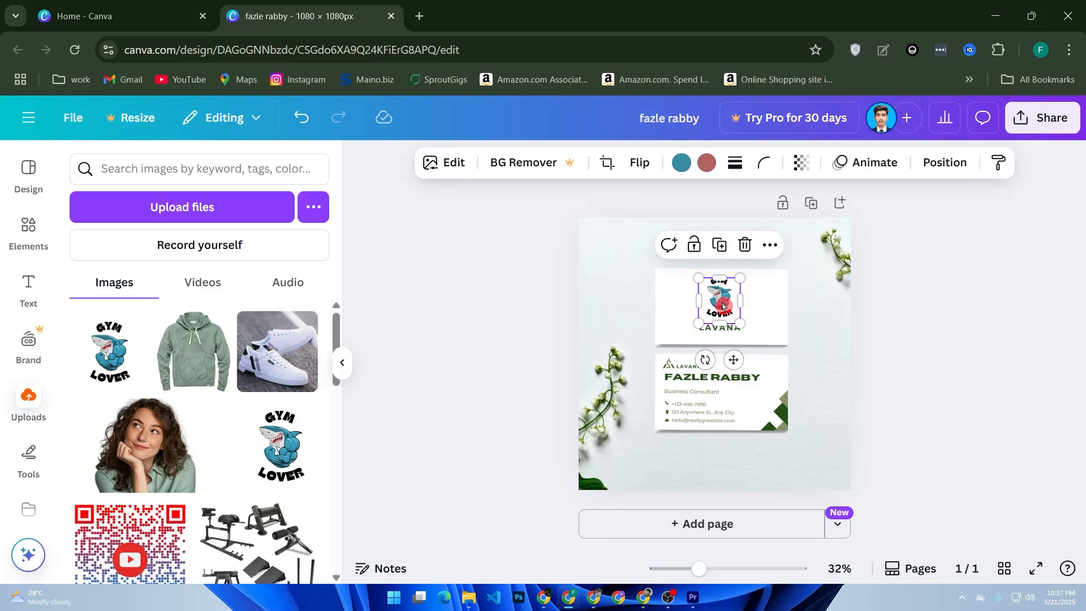
# Step: Stretch the top logo to about 201 px tall and change the top card's LAVANA to GYM
pyautogui.click(748, 344)
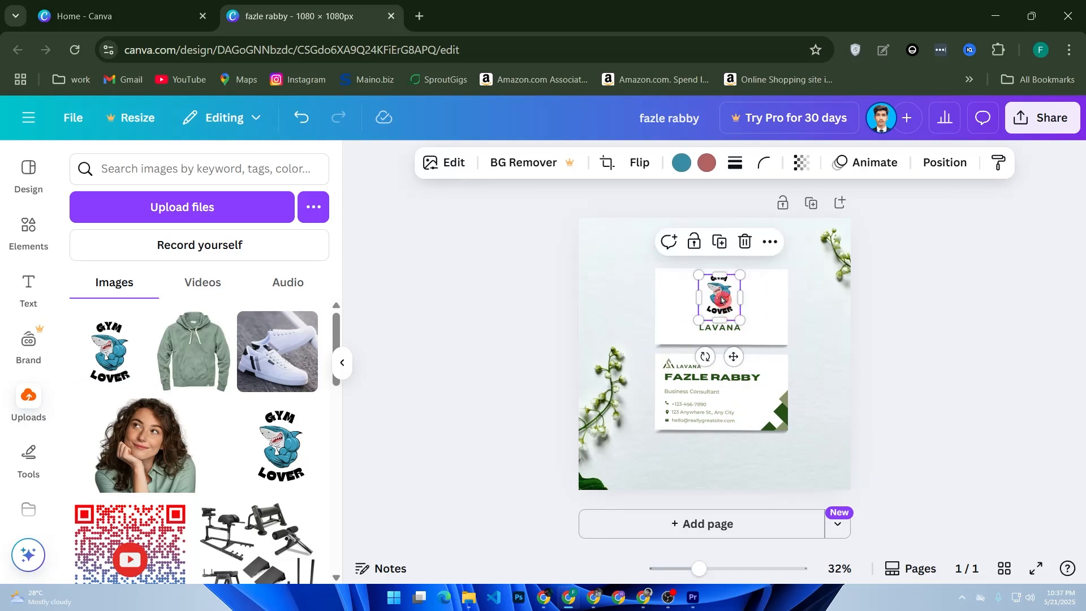
pyautogui.moveTo(719, 271); pyautogui.dragTo(719, 268)
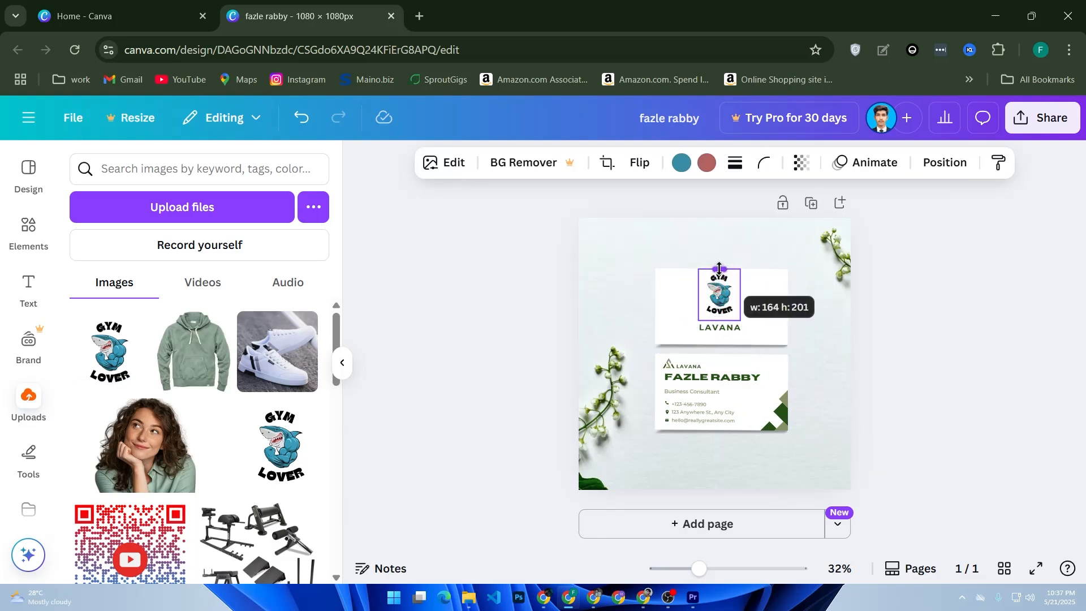
pyautogui.doubleClick(719, 327)
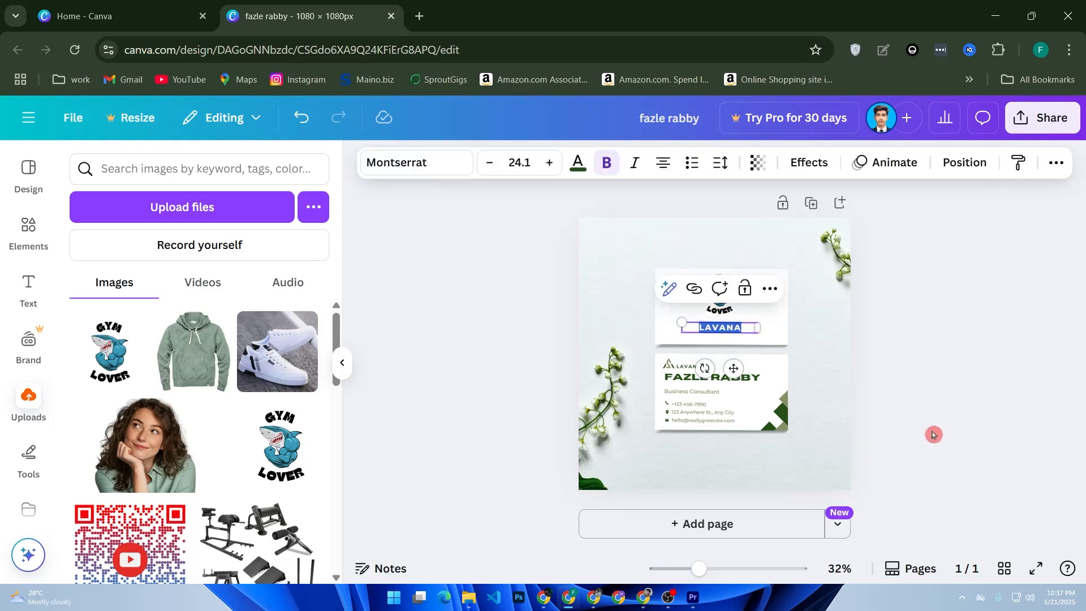
pyautogui.write('GYM')
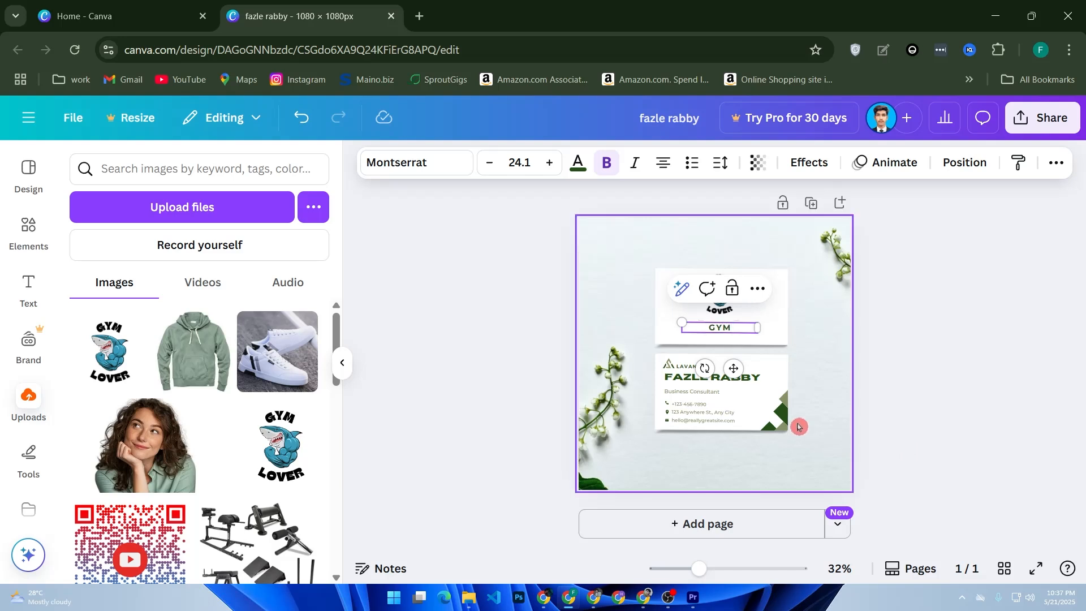
pyautogui.click(673, 368)
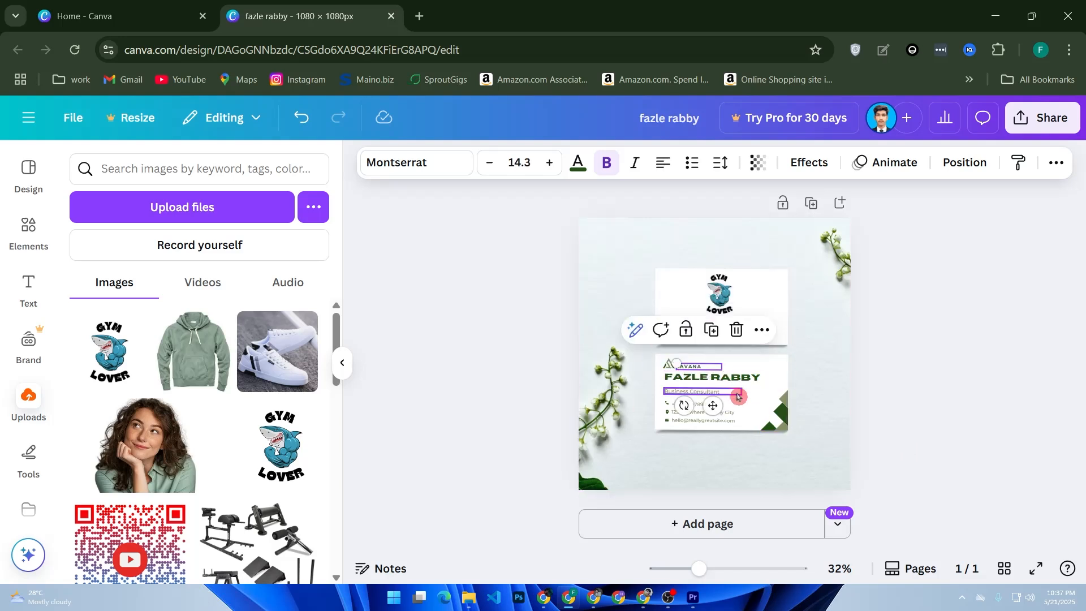
# Step: Add a second shark logo, shrunk, into the lower card's corner
pyautogui.click(666, 369)
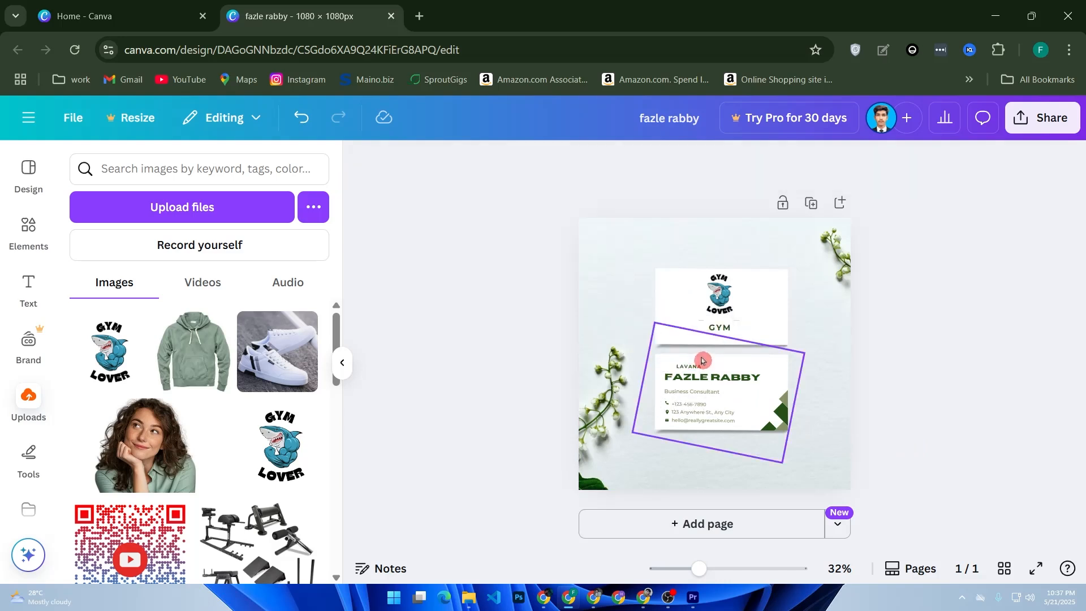
pyautogui.moveTo(90, 325); pyautogui.dragTo(882, 432)
pyautogui.moveTo(950, 514); pyautogui.dragTo(666, 361)
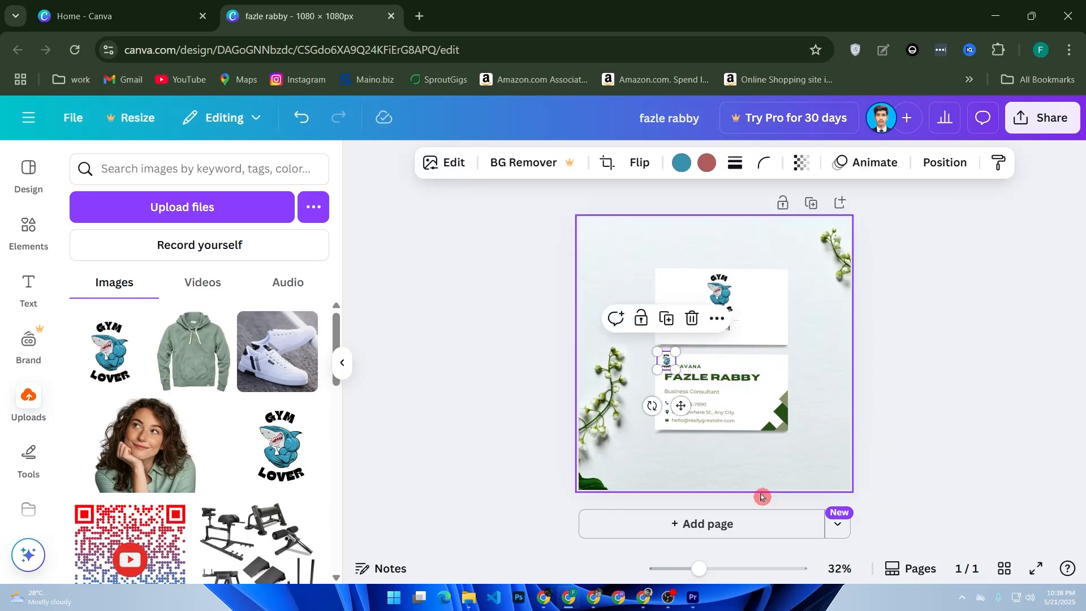
pyautogui.moveTo(699, 569); pyautogui.dragTo(751, 569)
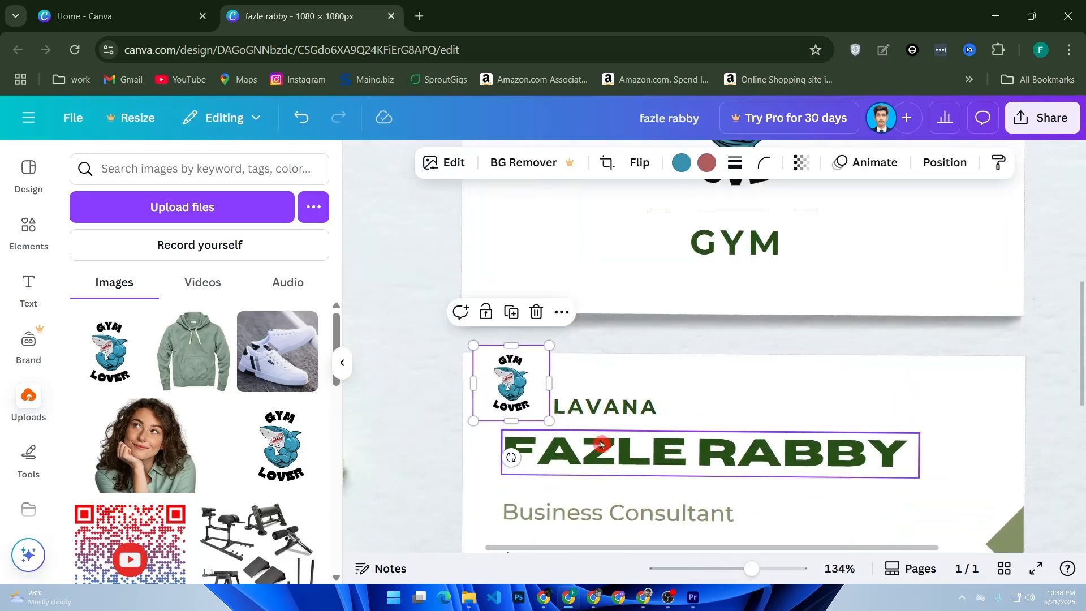
pyautogui.moveTo(521, 385); pyautogui.dragTo(523, 394)
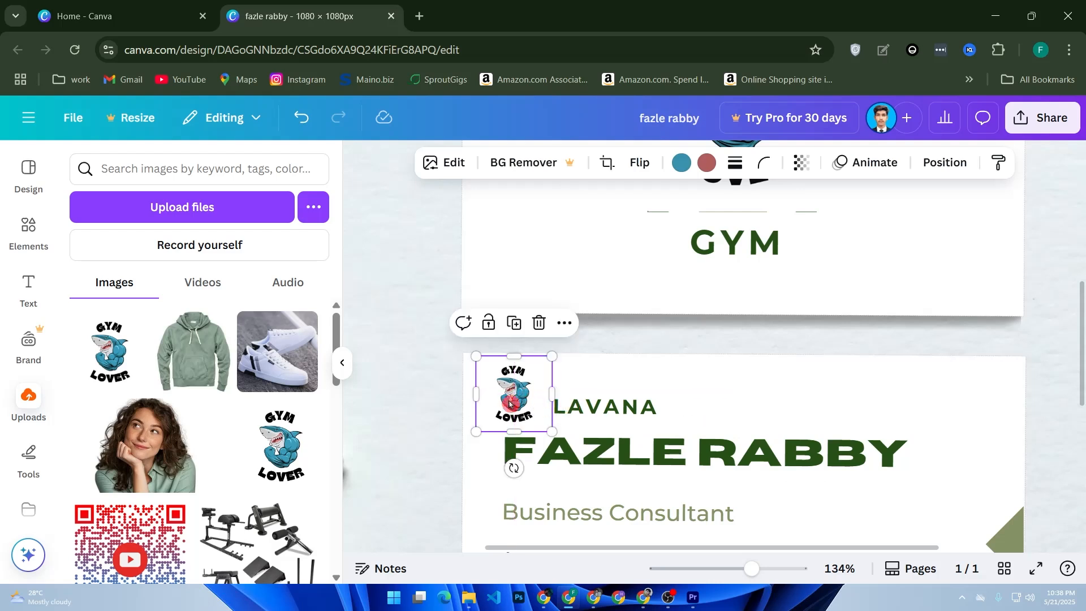
# Step: Change the lower card's LAVANA text to GYM and bring up the Share options
pyautogui.click(584, 412)
pyautogui.doubleClick(584, 411)
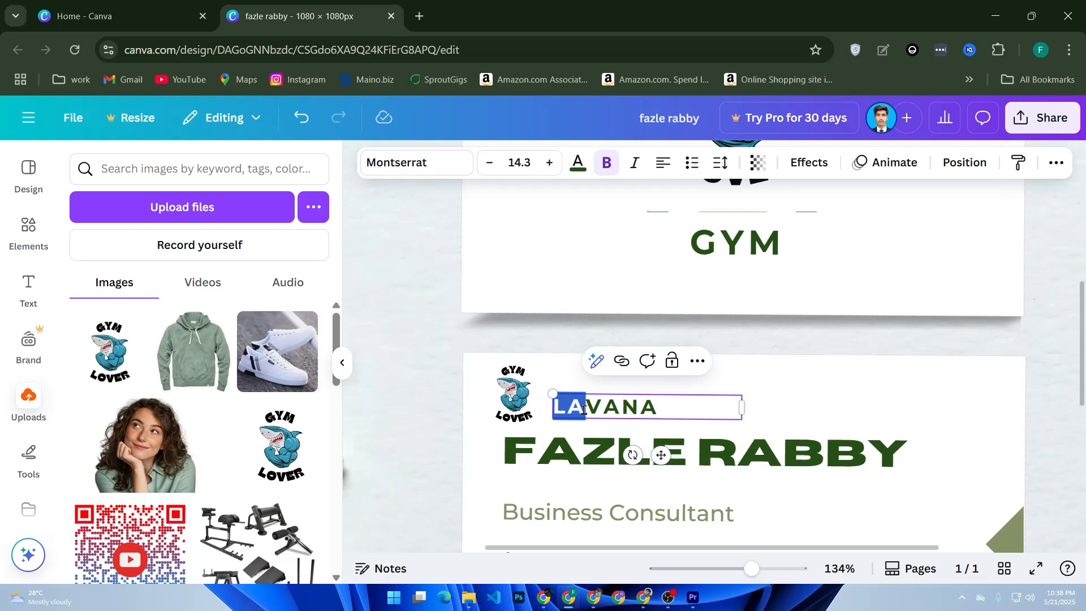
pyautogui.moveTo(657, 407); pyautogui.dragTo(559, 393)
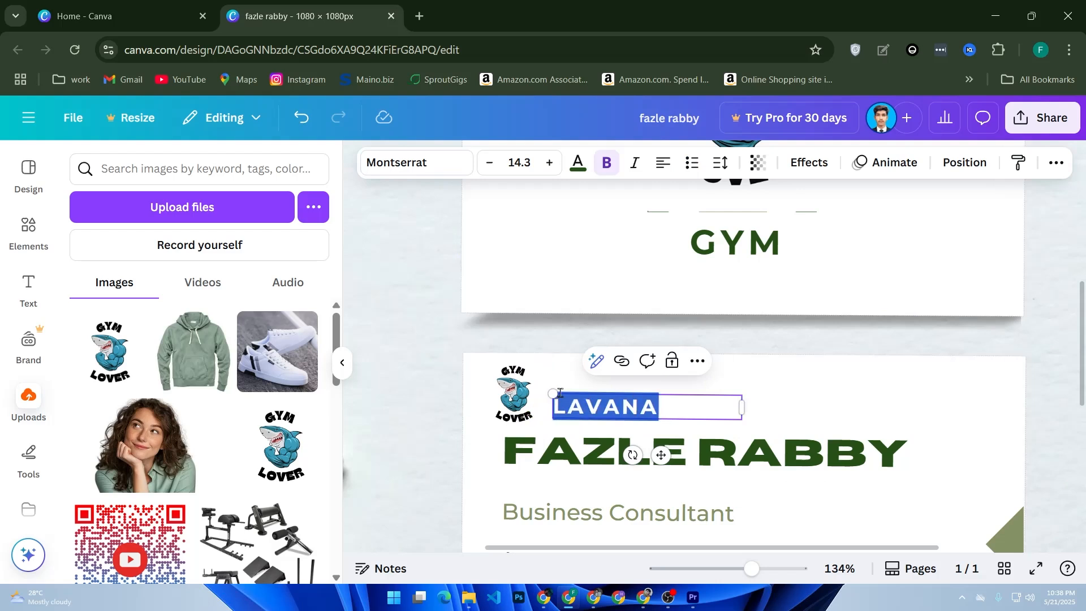
pyautogui.write('GYM')
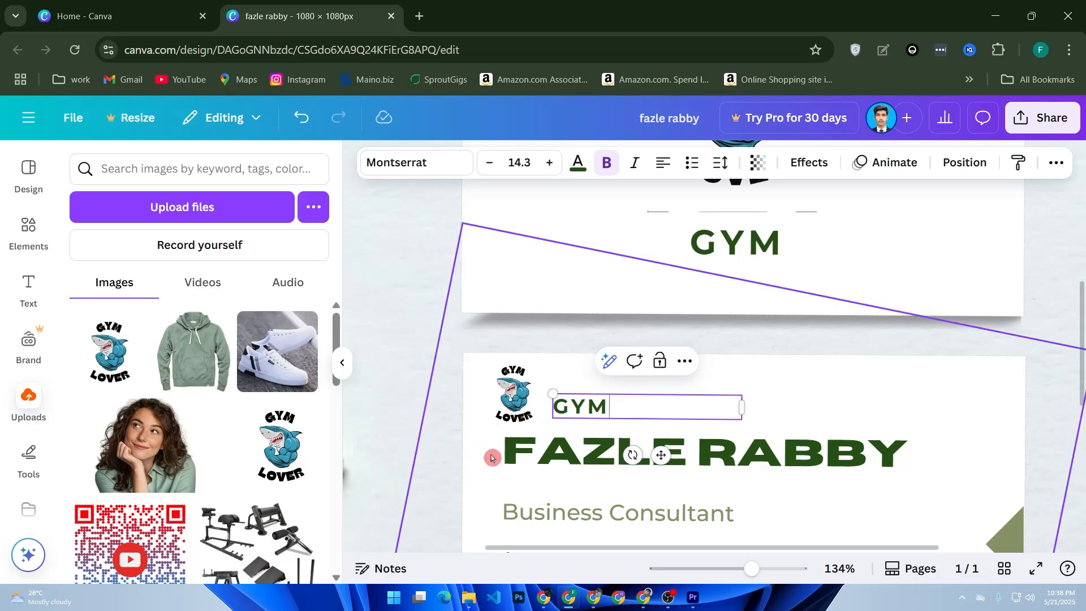
pyautogui.click(492, 452)
pyautogui.scroll(-5, 604, 435)
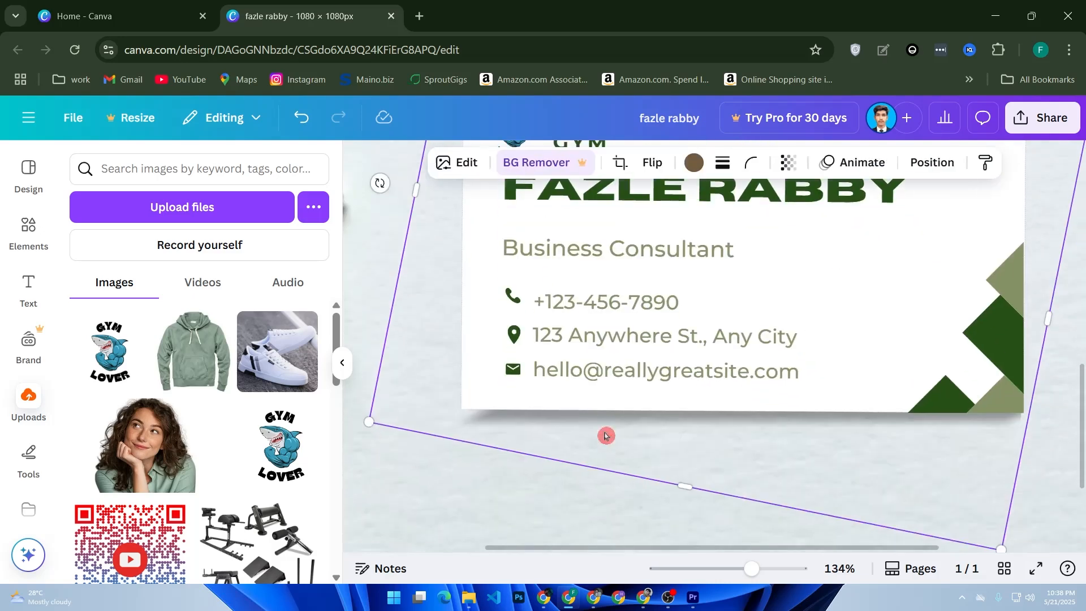
pyautogui.click(563, 311)
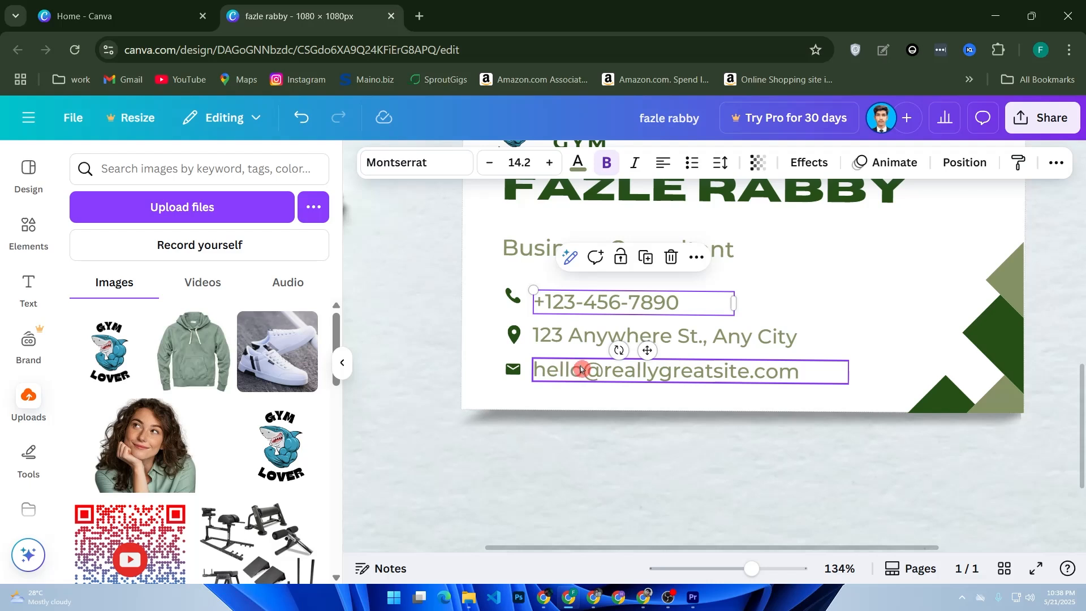
pyautogui.click(1042, 118)
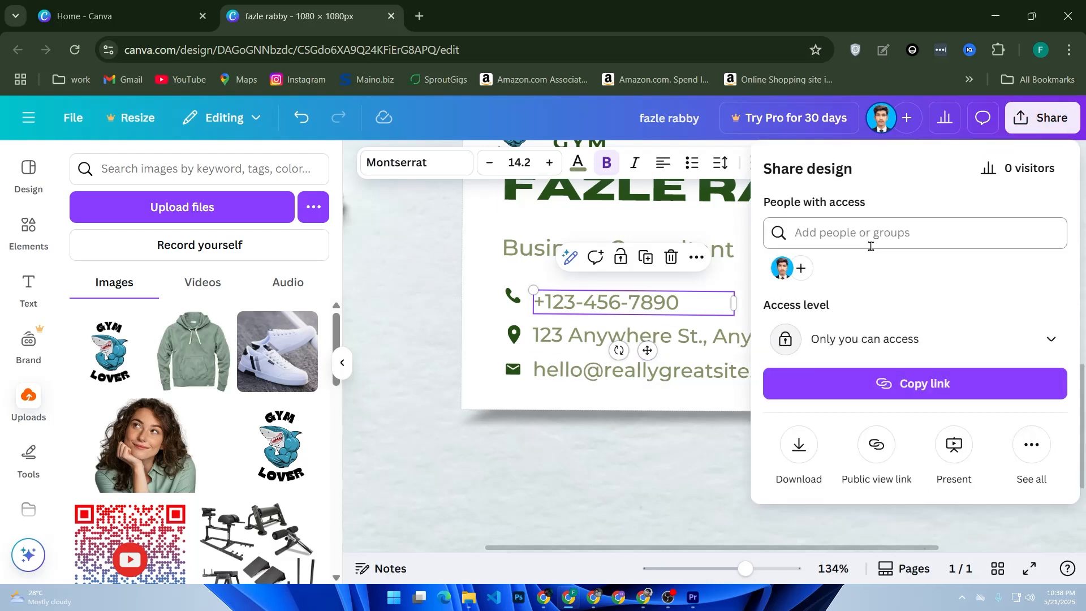
# Step: Check the Download settings keep PNG, then close them and open the recent designs menu
pyautogui.click(796, 448)
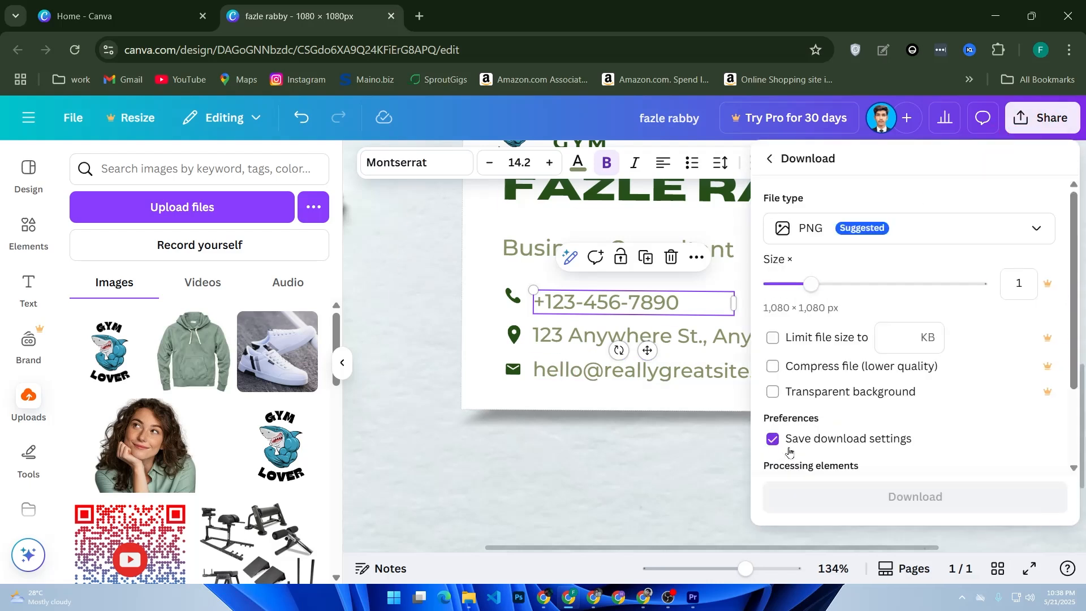
pyautogui.click(877, 229)
pyautogui.click(878, 229)
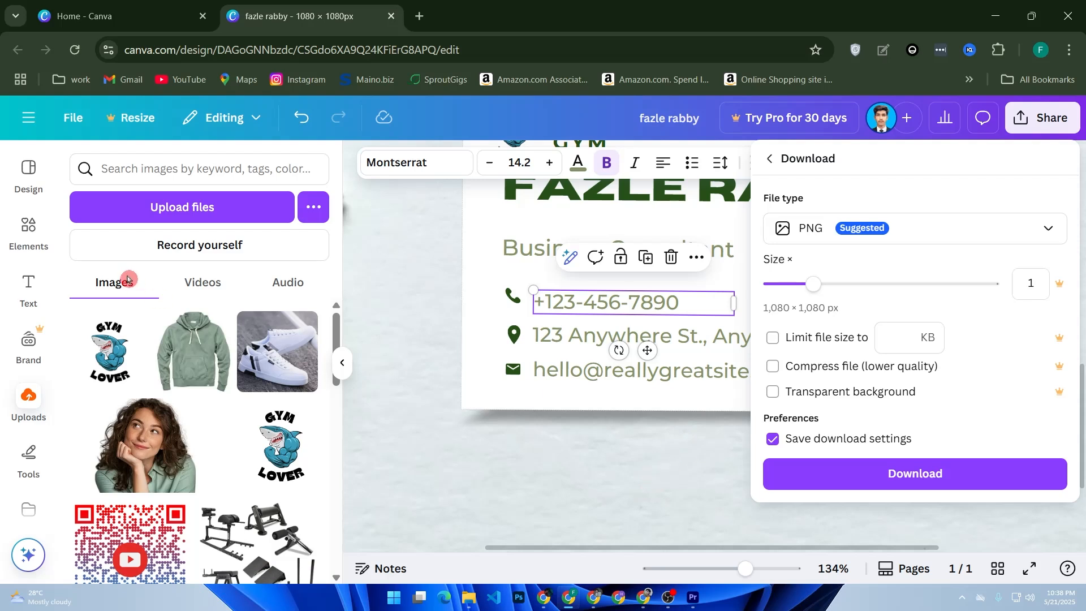
pyautogui.click(28, 124)
pyautogui.click(28, 123)
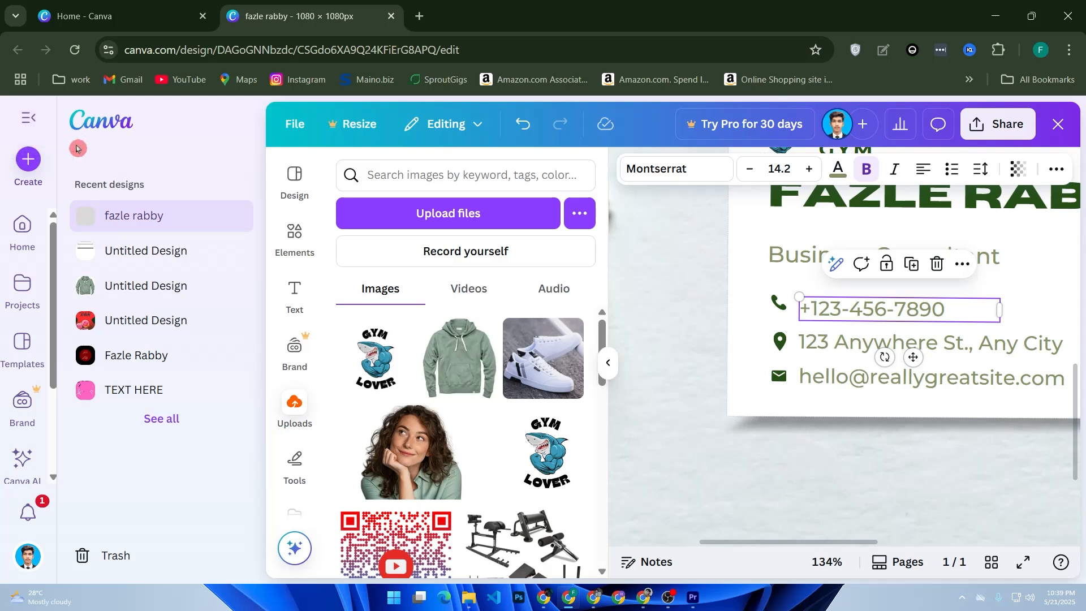
# Step: Bring up the extra drawing and shape tools beside the contact lines
pyautogui.scroll(-3, 22, 271)
pyautogui.scroll(3, 26, 276)
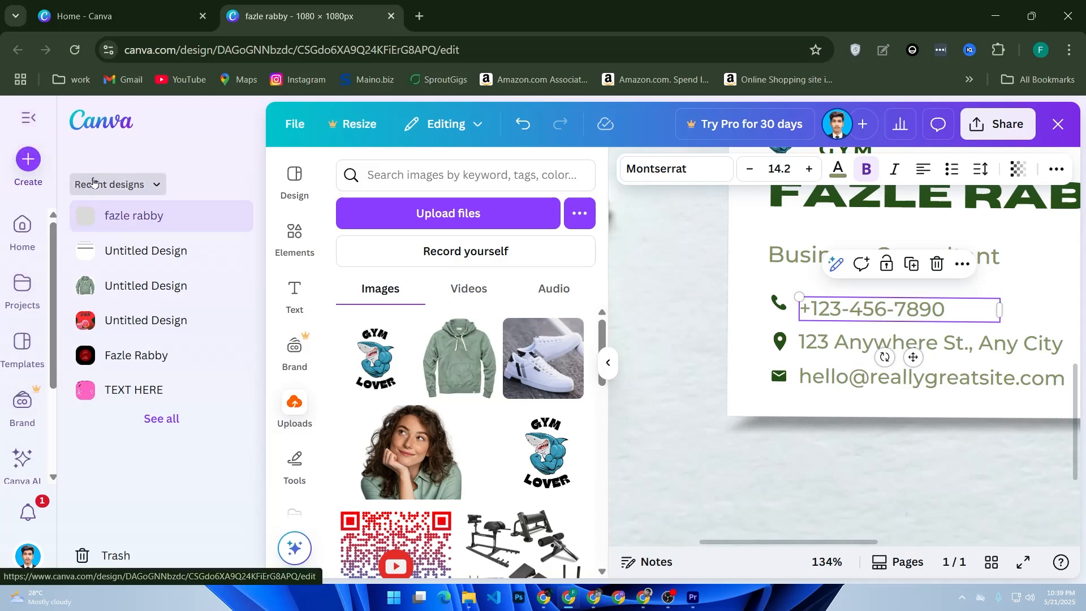
pyautogui.scroll(-2, 284, 304)
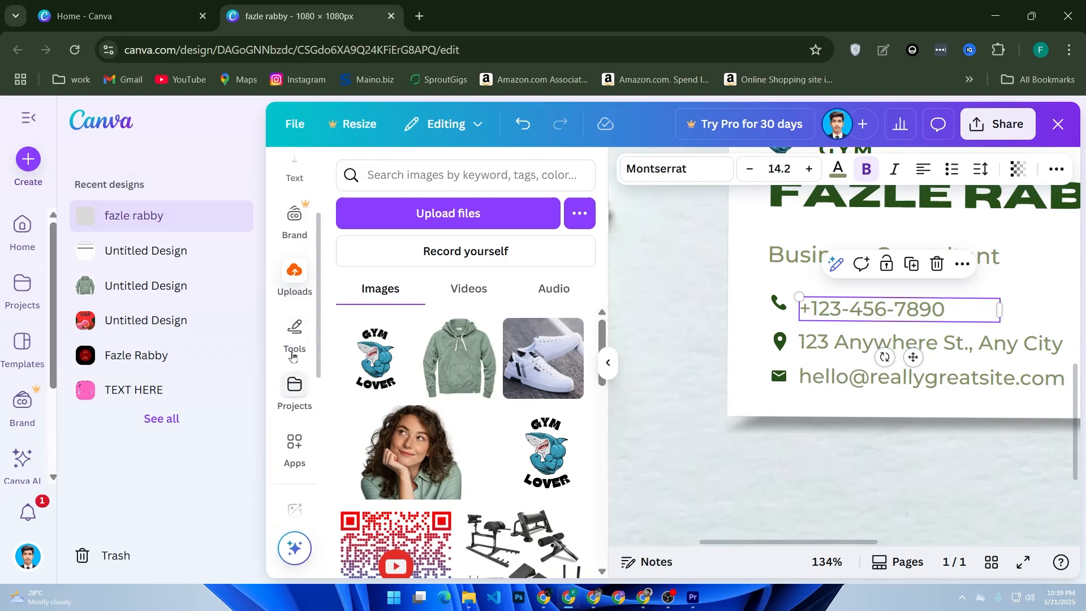
pyautogui.click(293, 336)
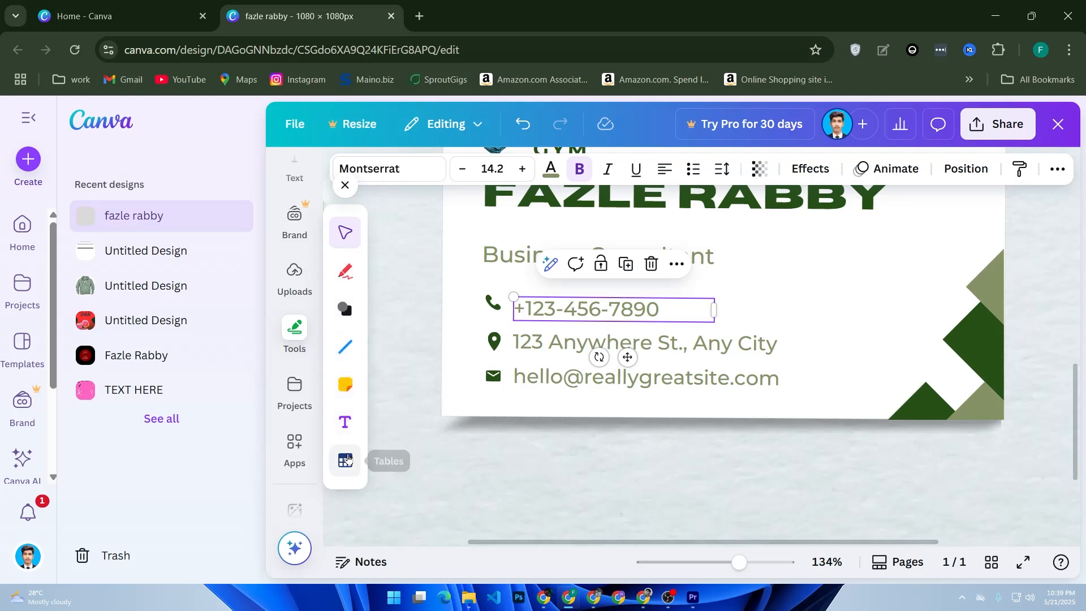
pyautogui.click(303, 342)
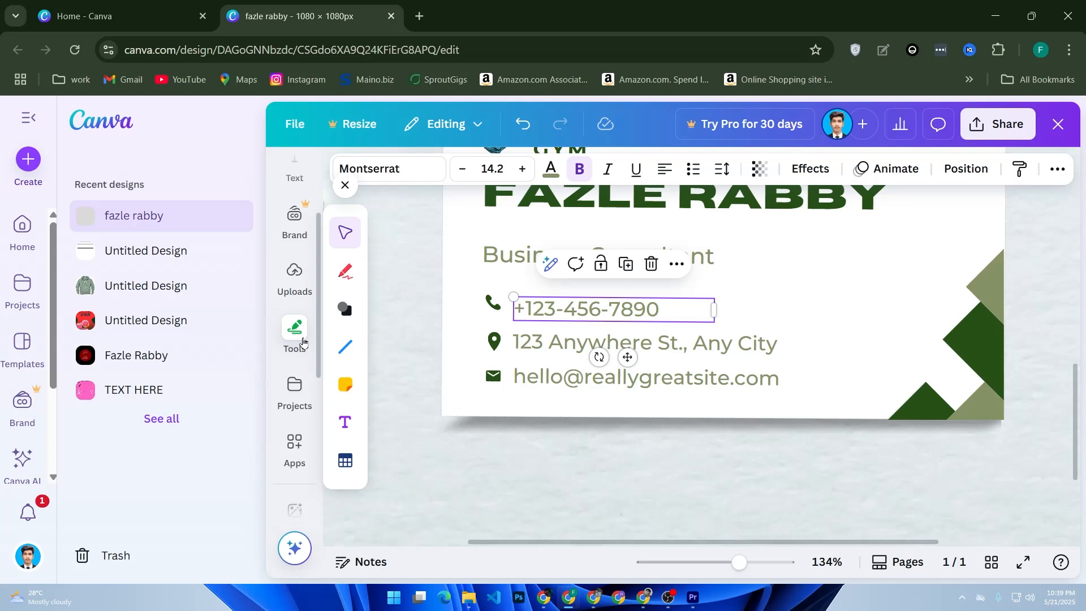
pyautogui.scroll(7, 772, 375)
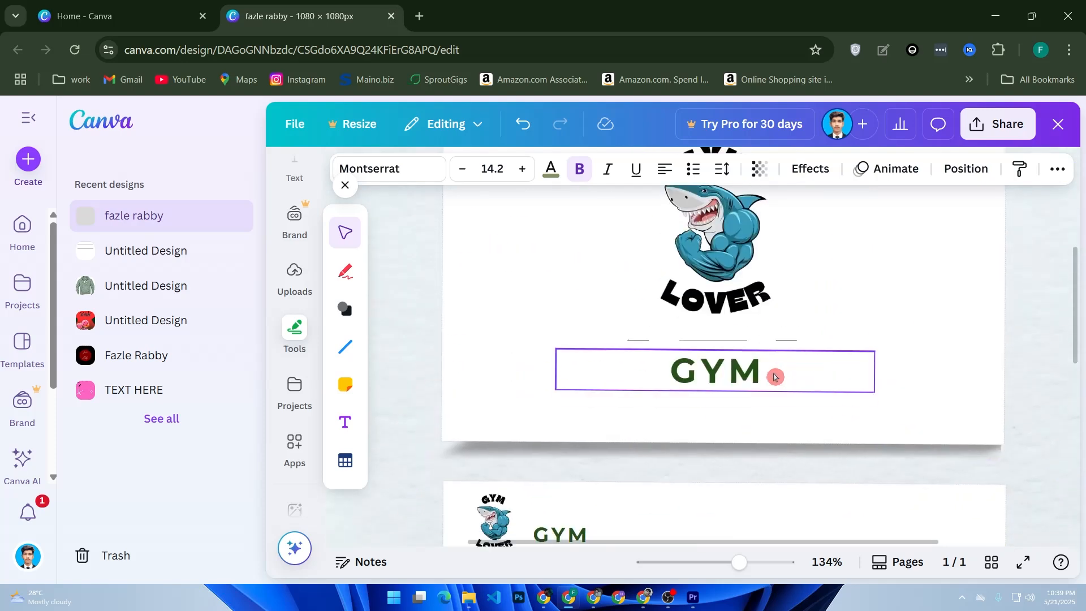
# Step: Zoom out, clear the selection, collapse the home sidebar and open the Elements panel
pyautogui.scroll(-2, 773, 375)
pyautogui.moveTo(737, 561); pyautogui.dragTo(697, 565)
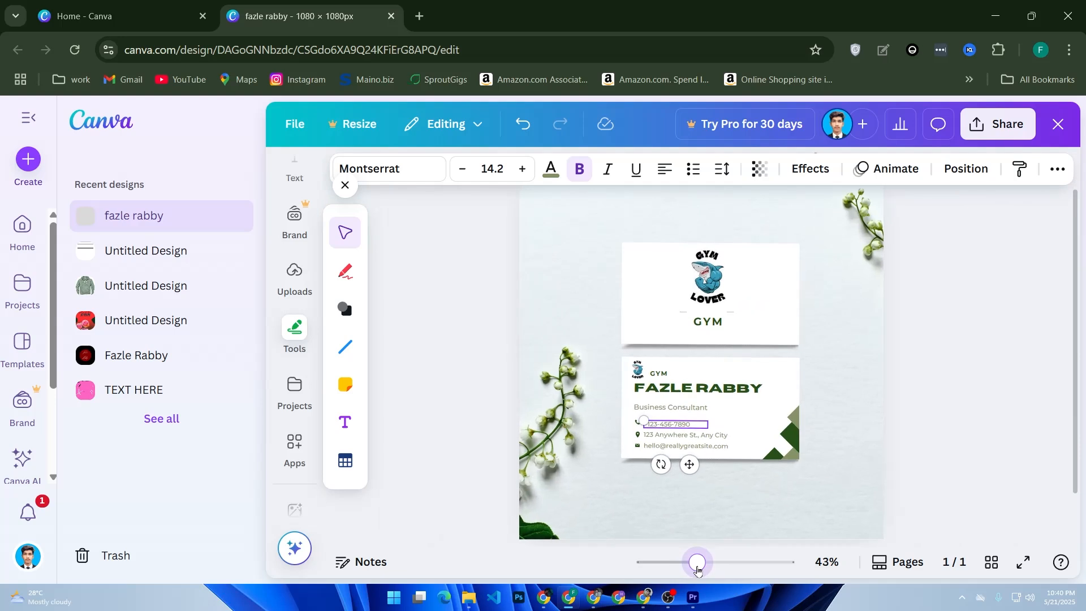
pyautogui.click(438, 475)
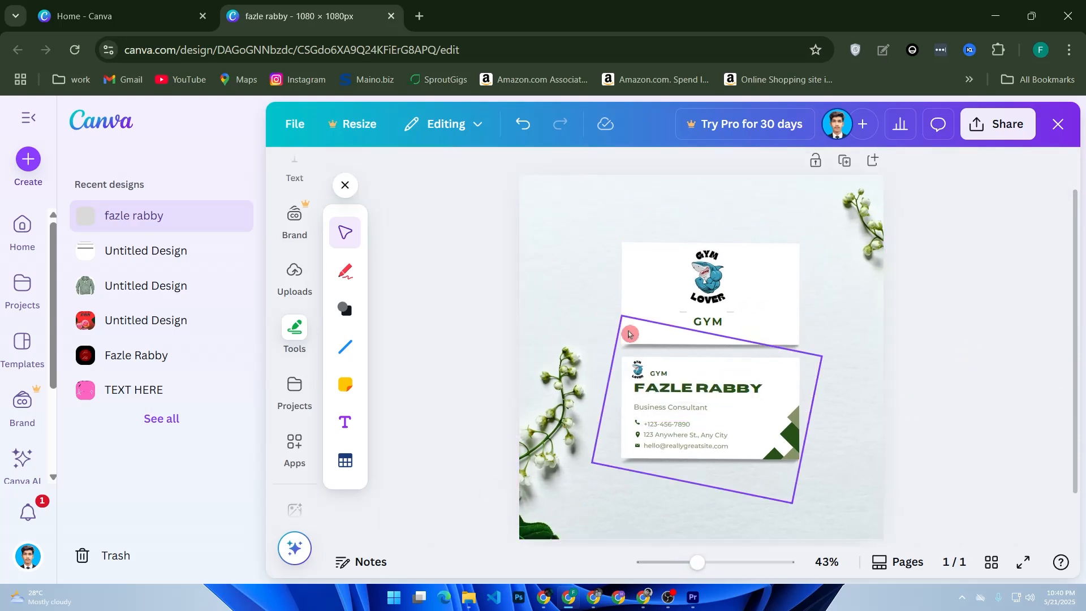
pyautogui.click(651, 270)
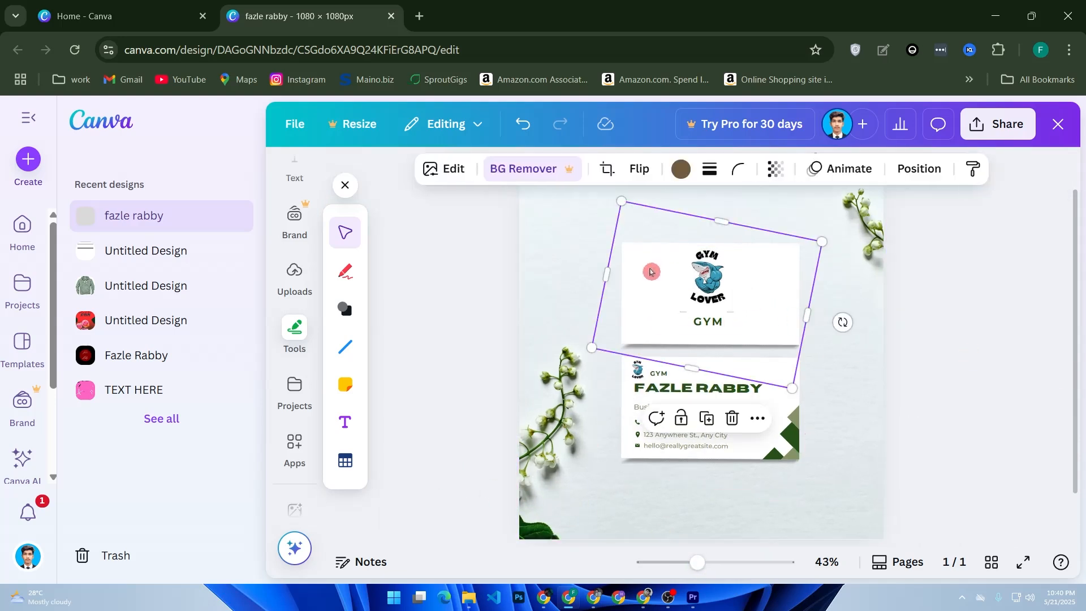
pyautogui.click(487, 351)
pyautogui.scroll(-2, 501, 352)
pyautogui.scroll(3, 502, 352)
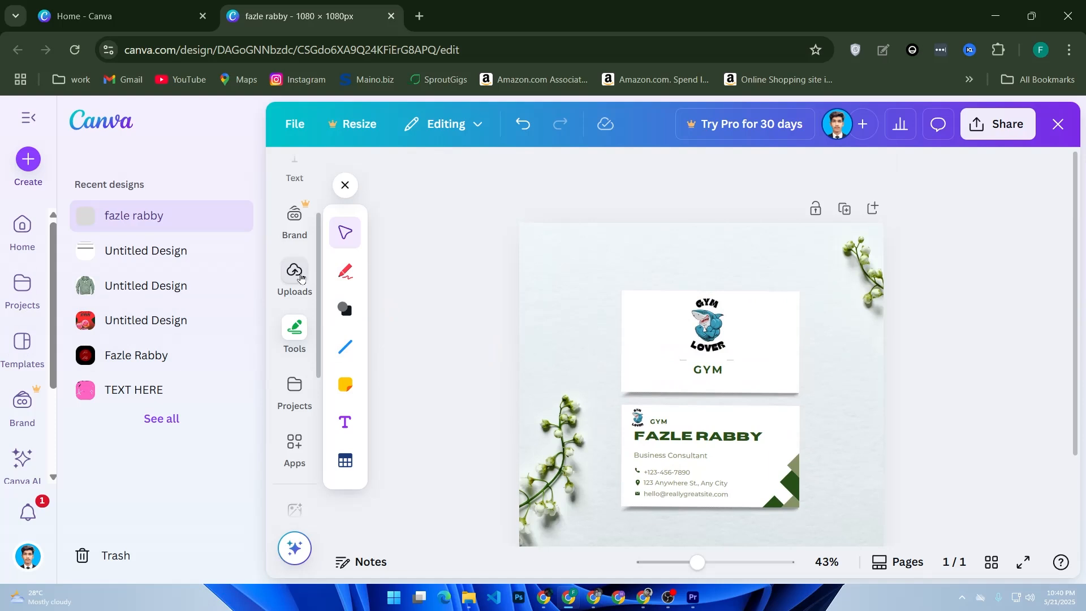
pyautogui.click(27, 118)
pyautogui.scroll(-2, 29, 271)
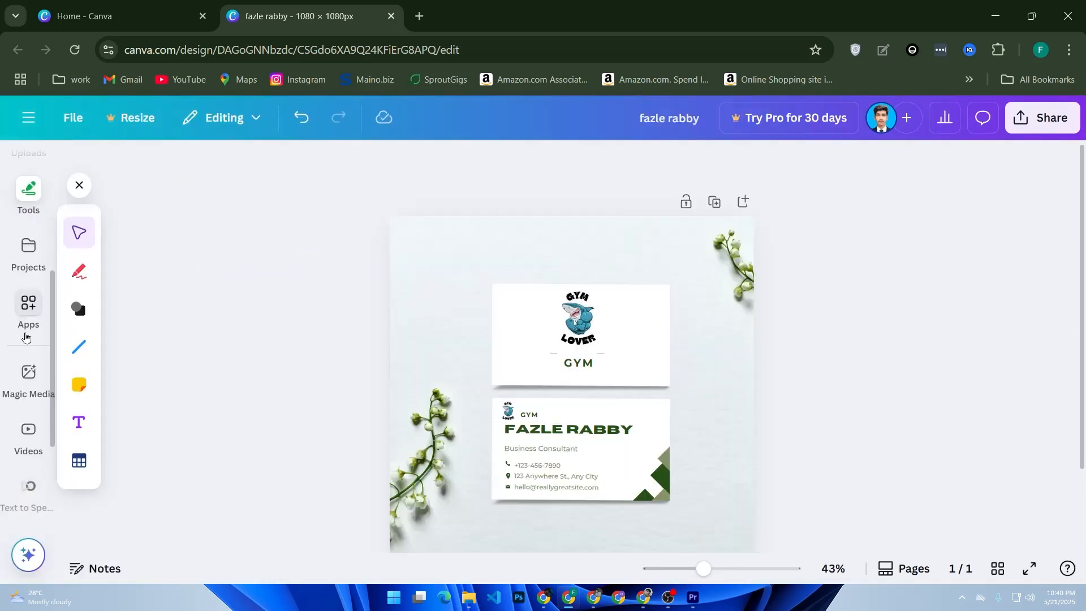
pyautogui.scroll(4, 27, 269)
pyautogui.click(28, 229)
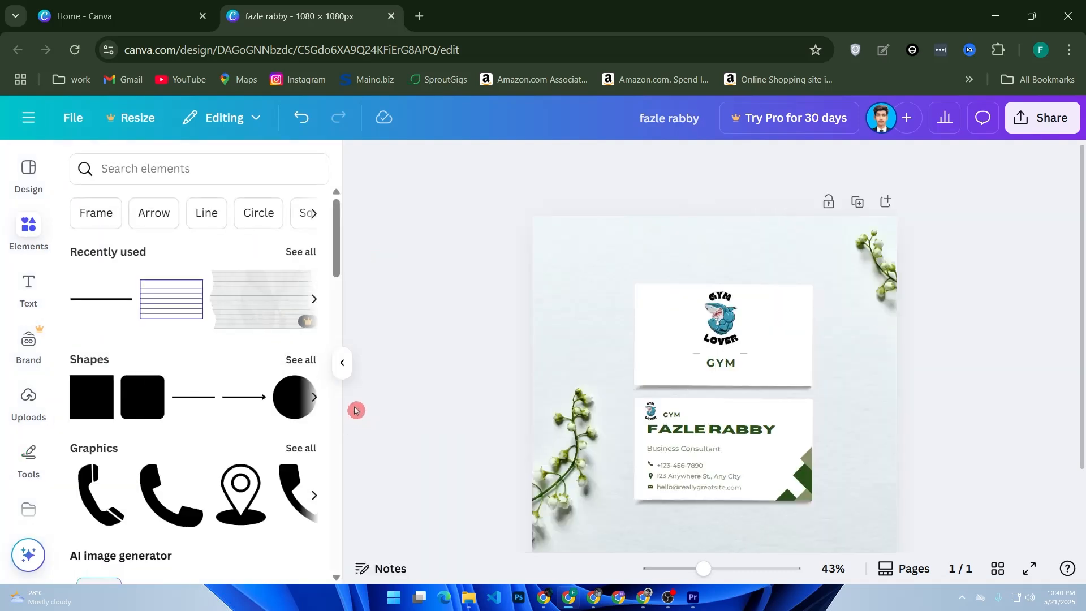
# Step: Add a green circle shape, shrink it to a small dot and move it top-left
pyautogui.moveTo(297, 393); pyautogui.dragTo(613, 283)
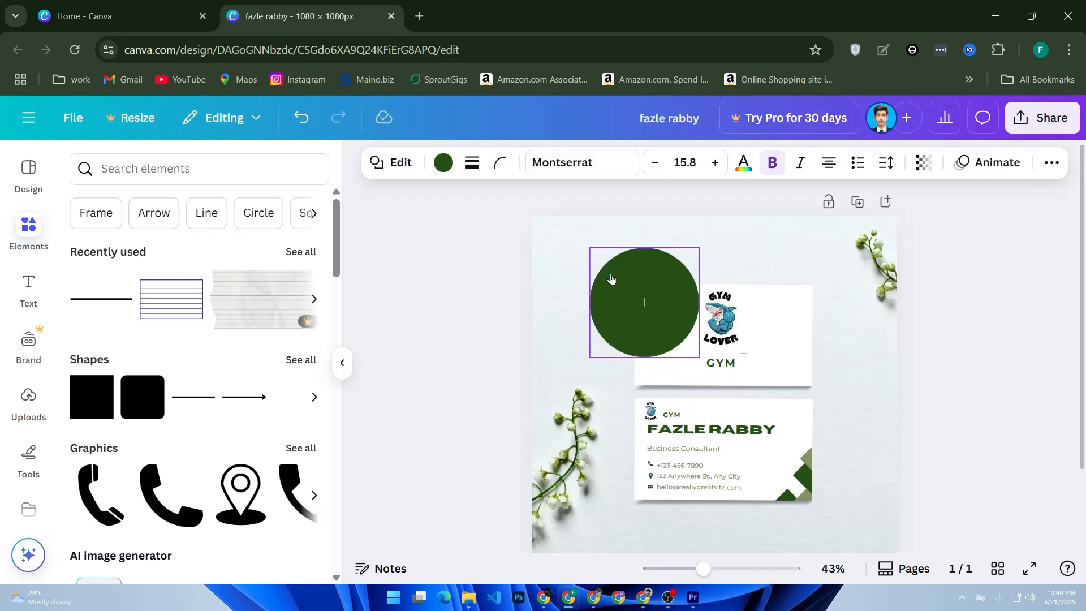
pyautogui.click(669, 332)
pyautogui.moveTo(591, 249); pyautogui.dragTo(648, 303)
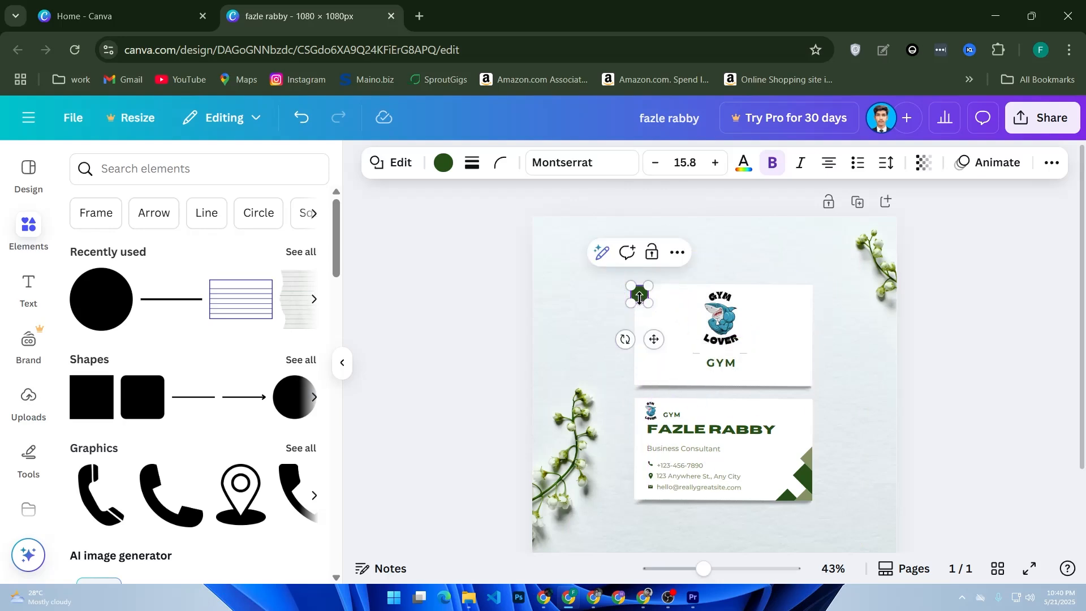
pyautogui.moveTo(654, 338)
pyautogui.mouseDown()
pyautogui.moveTo(675, 351)
pyautogui.moveTo(647, 355)
pyautogui.mouseUp()
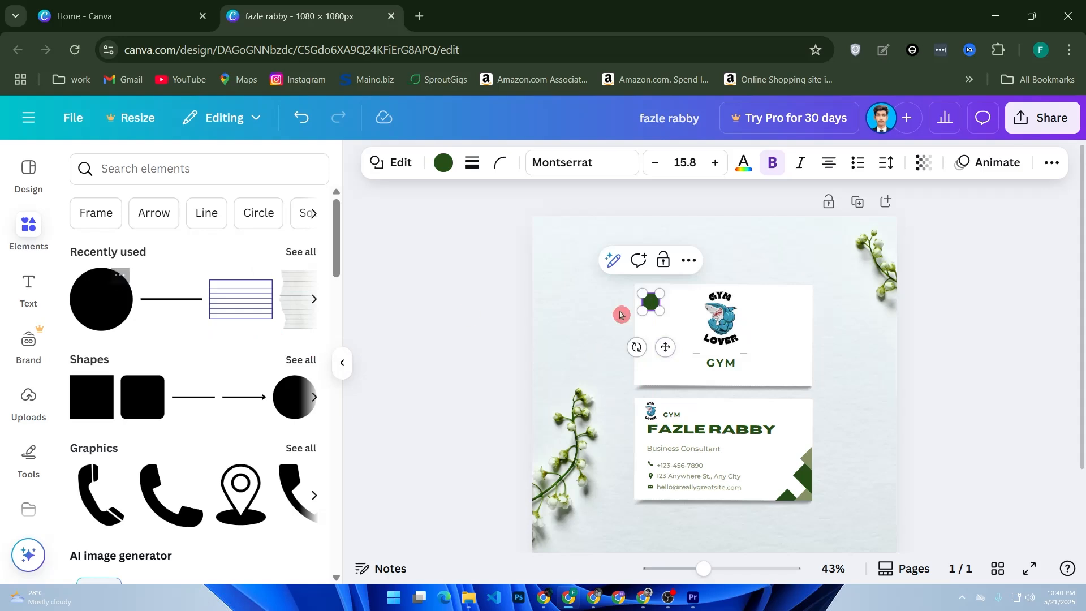
# Step: Duplicate the green circle and place the copy just below the original
pyautogui.click(688, 260)
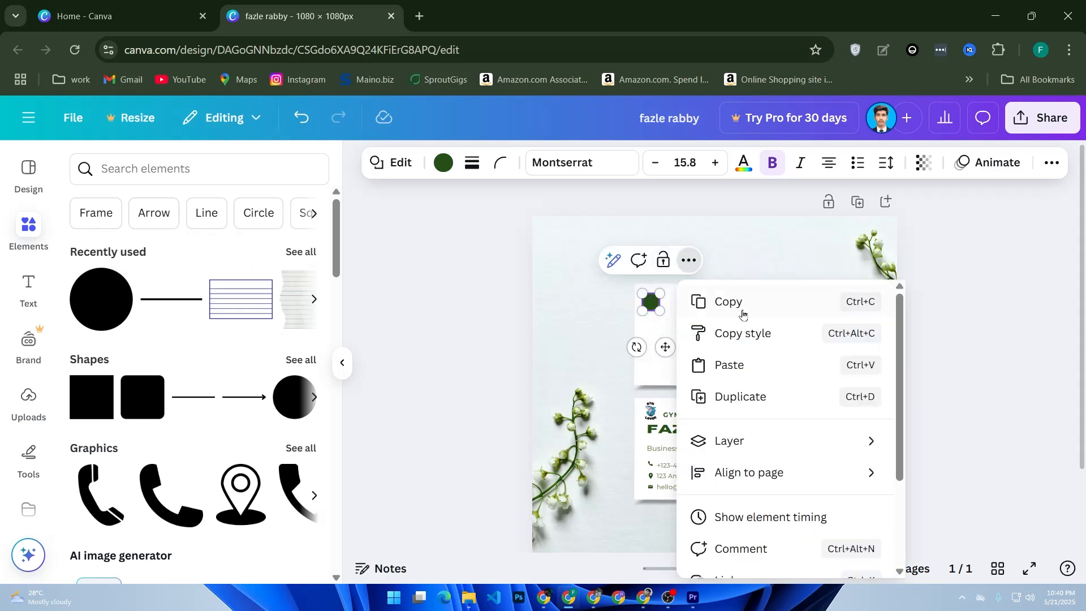
pyautogui.click(740, 396)
pyautogui.moveTo(658, 313)
pyautogui.mouseDown()
pyautogui.moveTo(657, 340)
pyautogui.moveTo(667, 333)
pyautogui.mouseUp()
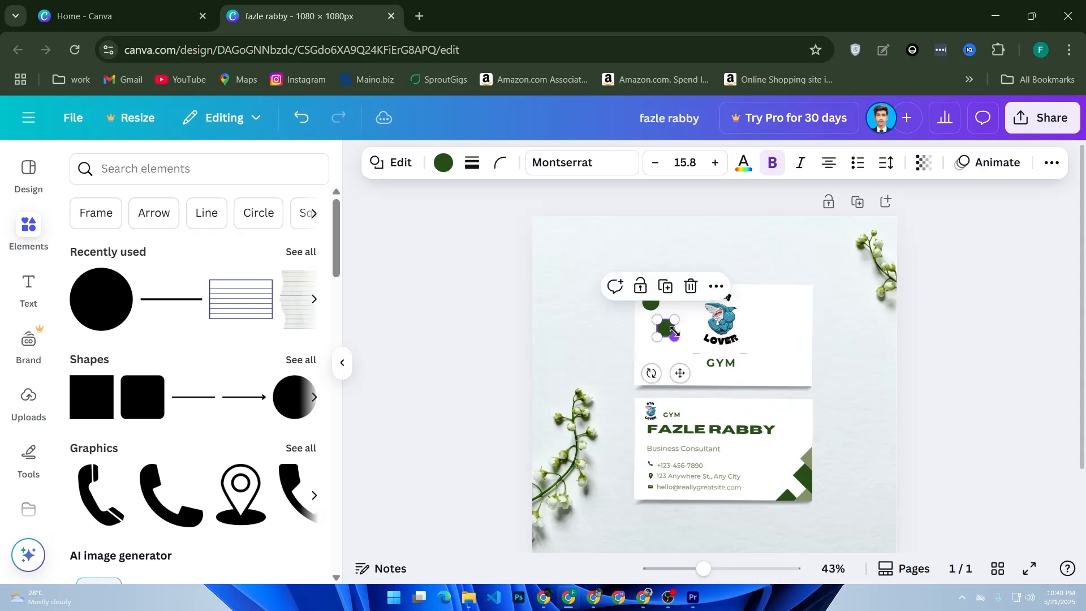
pyautogui.moveTo(684, 369); pyautogui.dragTo(681, 363)
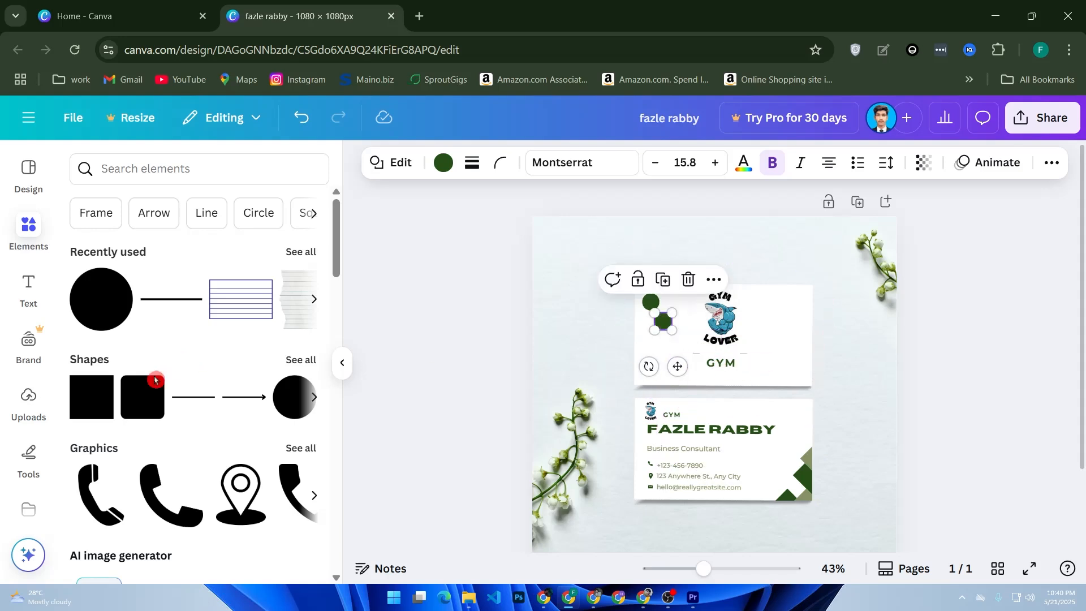
# Step: Place a rounded square on the card, trying smaller sizes but undoing back to full size
pyautogui.moveTo(142, 396); pyautogui.dragTo(769, 325)
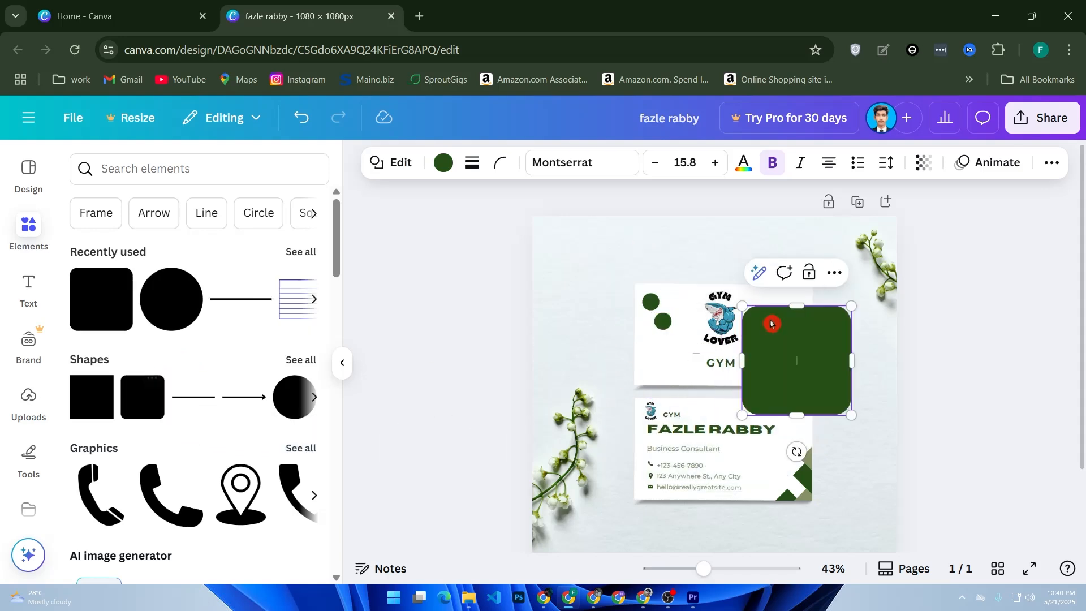
pyautogui.moveTo(850, 417); pyautogui.dragTo(812, 360)
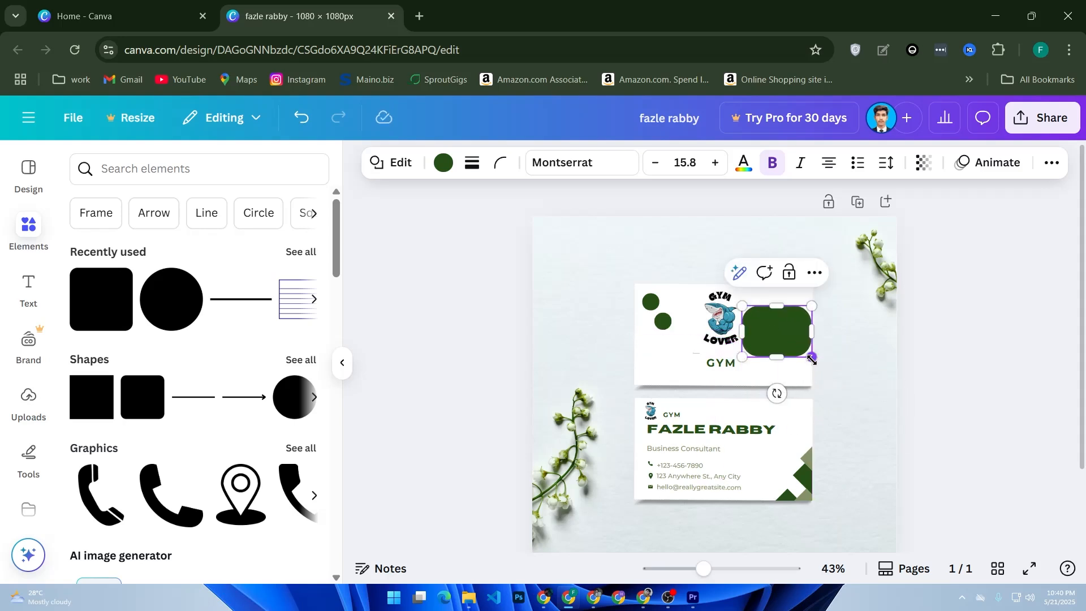
pyautogui.hotkey('ctrl', 'z')
pyautogui.moveTo(852, 414); pyautogui.dragTo(811, 375)
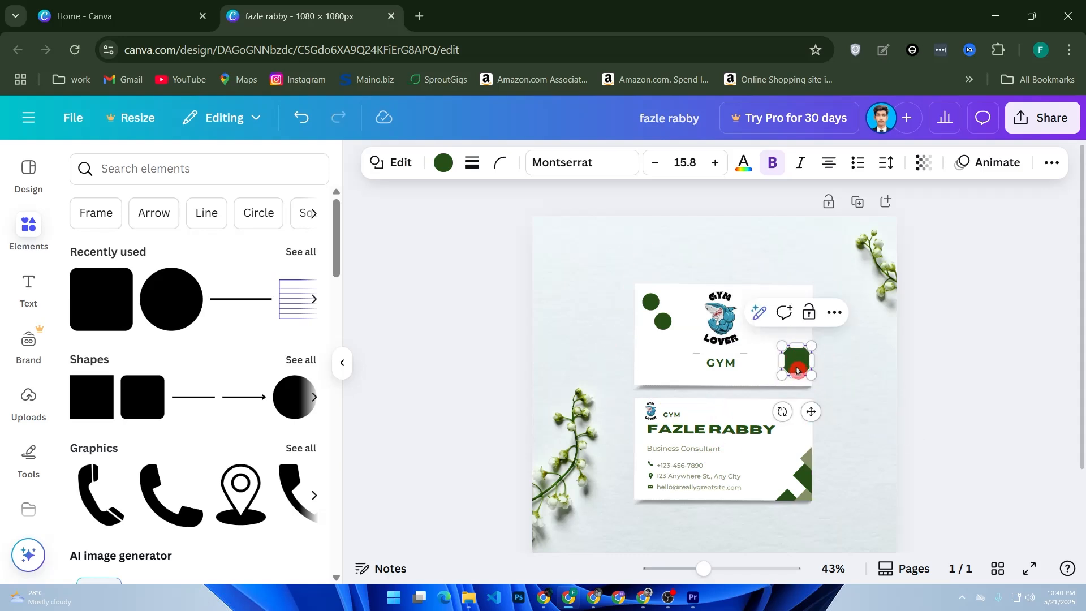
pyautogui.hotkey('ctrl', 'z')
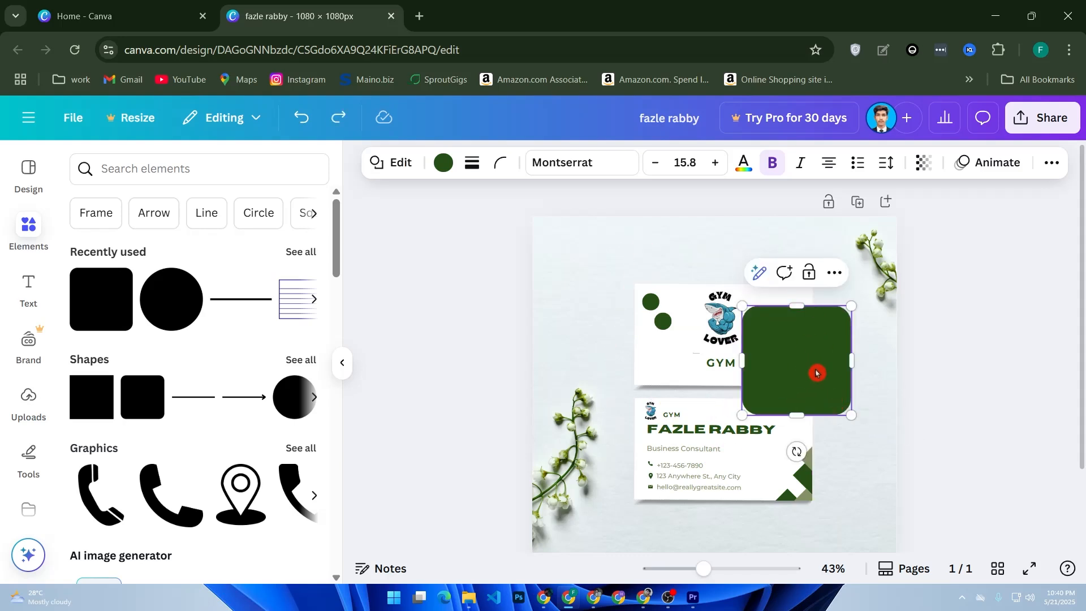
# Step: Move the large rounded square onto the page's right edge and clear the selection
pyautogui.moveTo(805, 378); pyautogui.dragTo(928, 398)
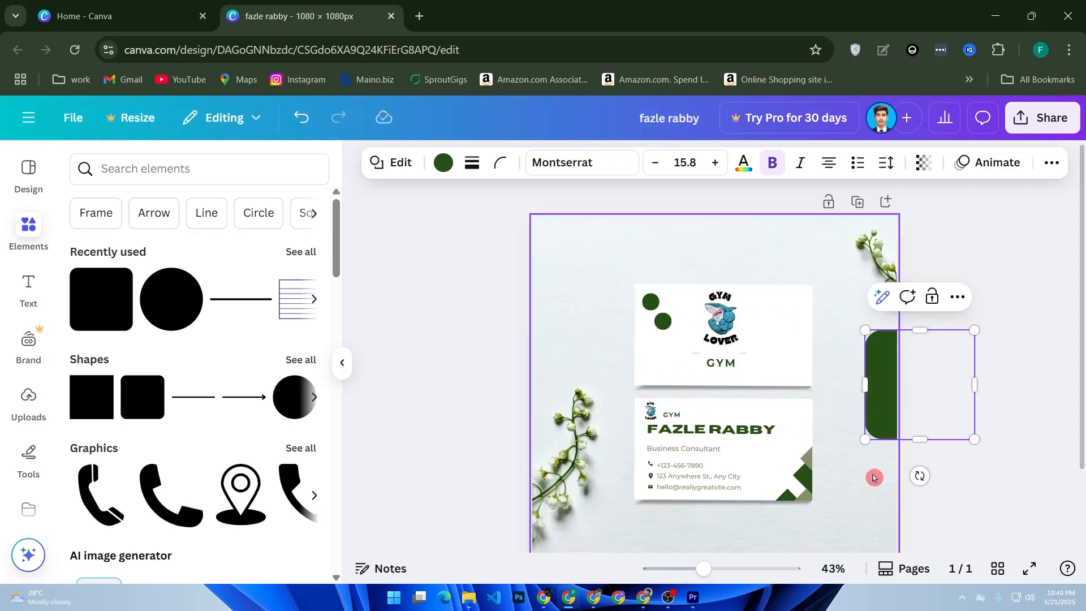
pyautogui.click(874, 475)
pyautogui.click(453, 379)
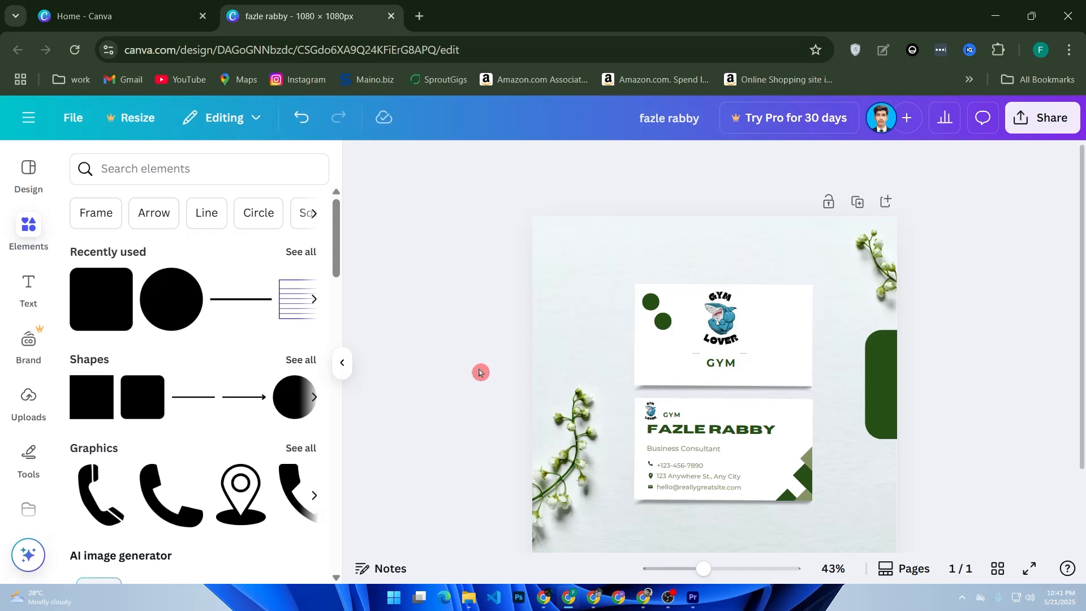
# Step: Select and deselect the background photo, then bring up the 'Try Canva Pro for US$0' offer
pyautogui.click(577, 452)
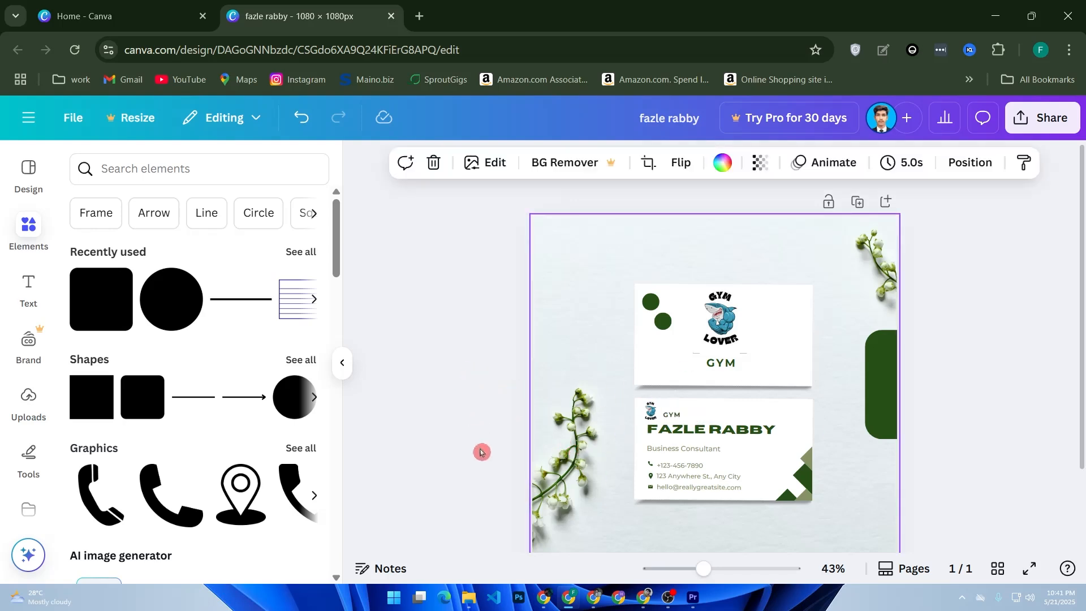
pyautogui.click(968, 383)
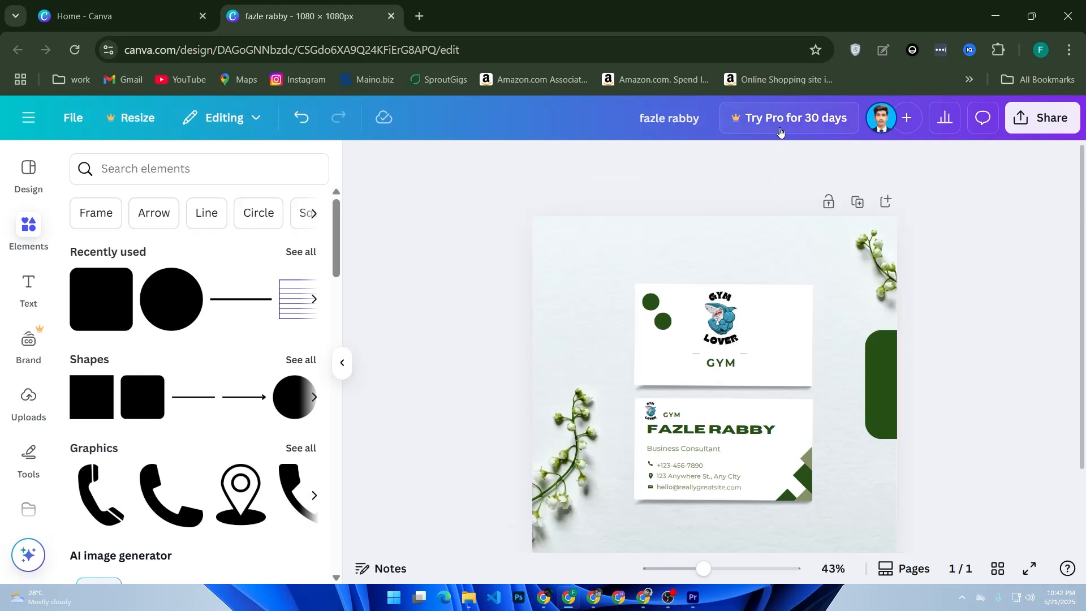
pyautogui.click(823, 119)
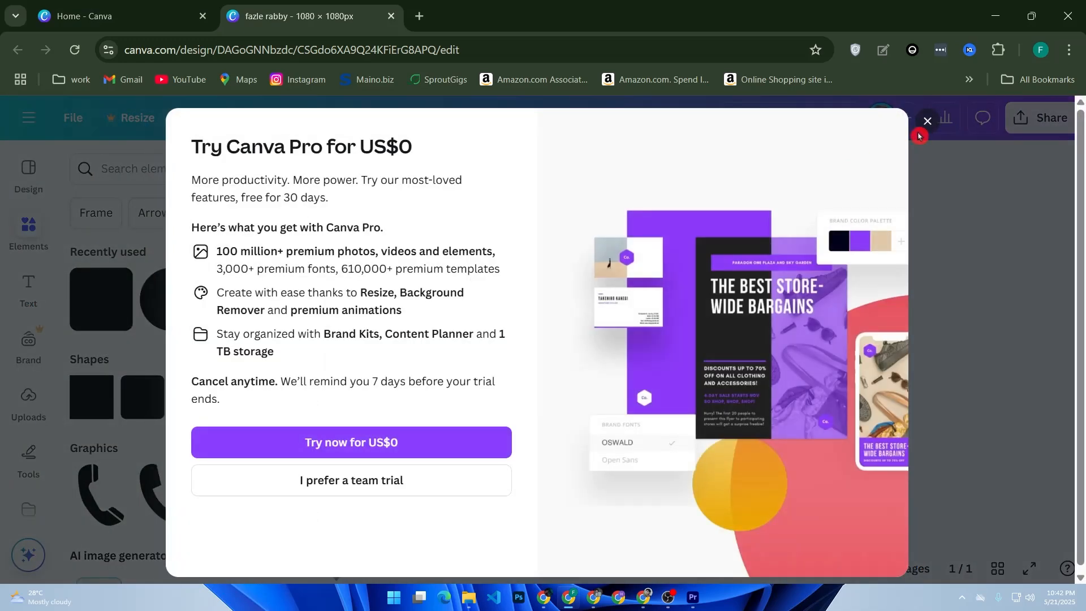